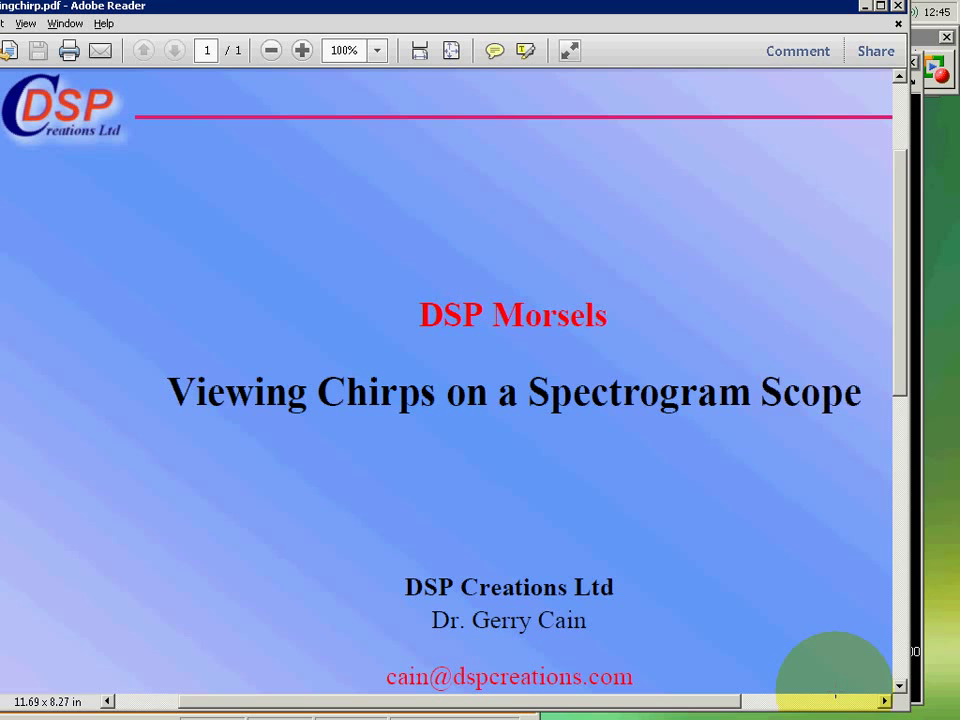
# Minimize the chirp title-slide PDF to reveal the MATLAB scope figure with its chirp and spectrum plots.
pyautogui.click(866, 7)
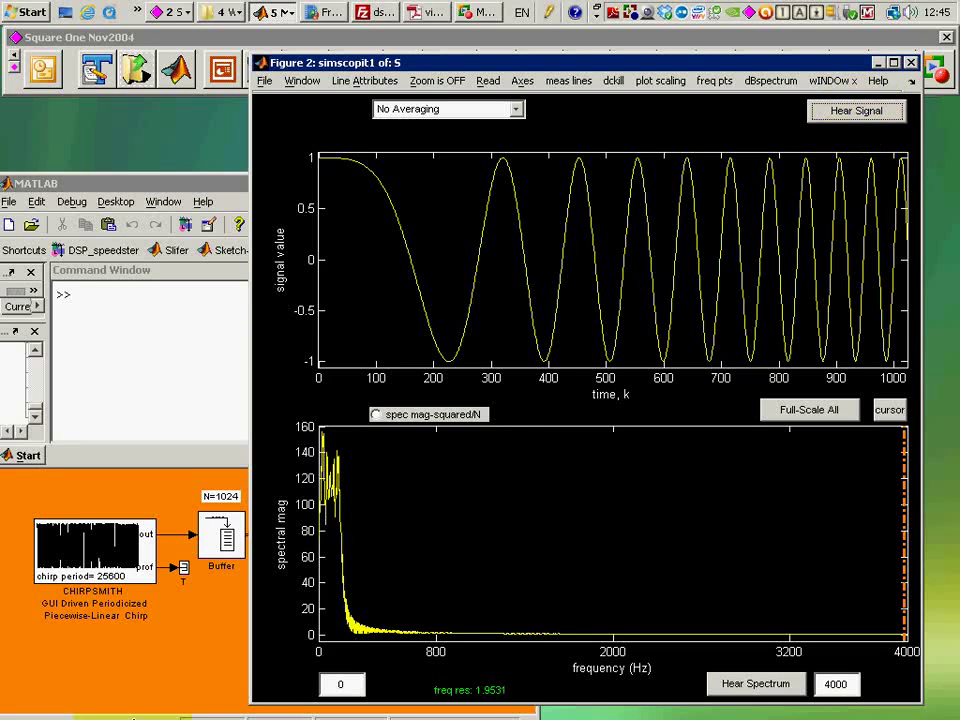
# Arrange the chirpogram model beside the CHIRPSMITH 0–4000 Hz chirp editor, with chirpogram on top.
pyautogui.click(114, 677)
pyautogui.moveTo(212, 314); pyautogui.dragTo(236, 214)
pyautogui.hotkey('ctrl', 't')
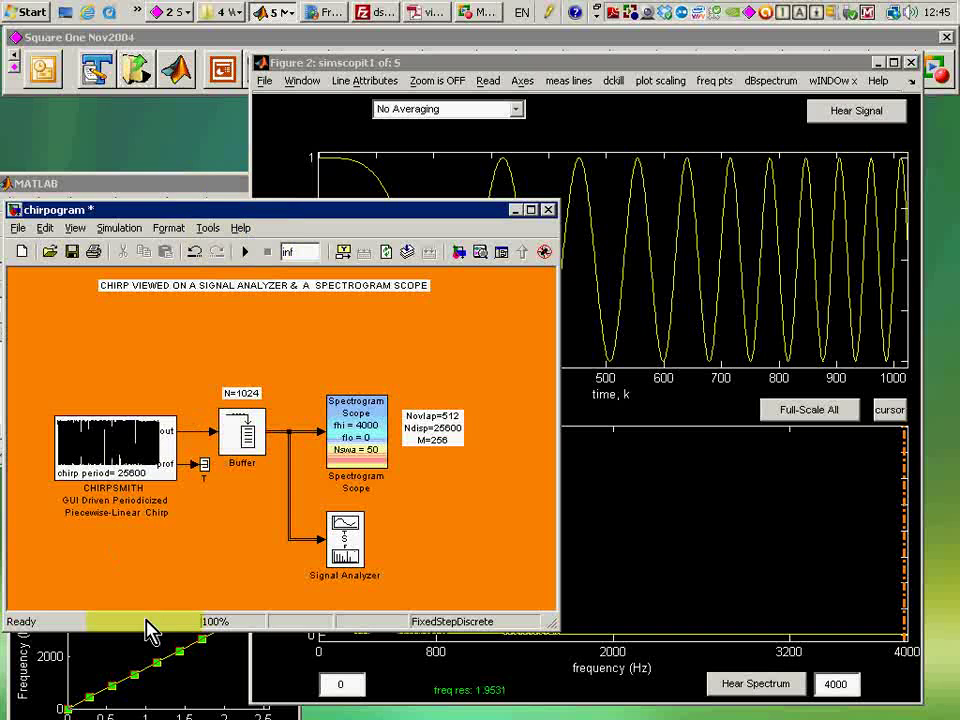
pyautogui.click(193, 206)
pyautogui.moveTo(193, 210); pyautogui.dragTo(193, 152)
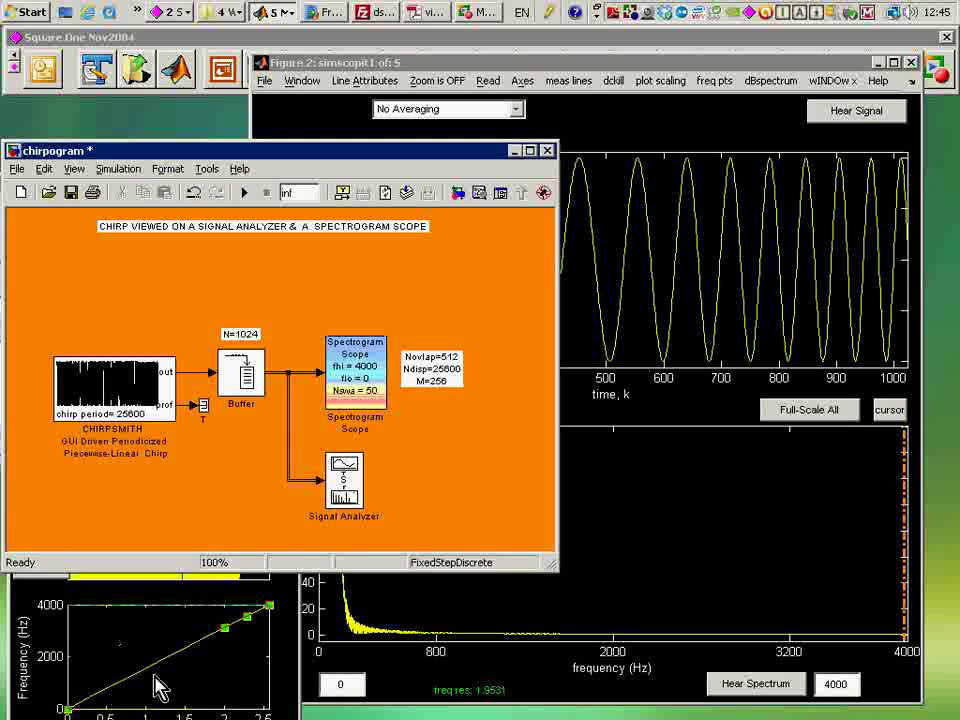
pyautogui.click(157, 688)
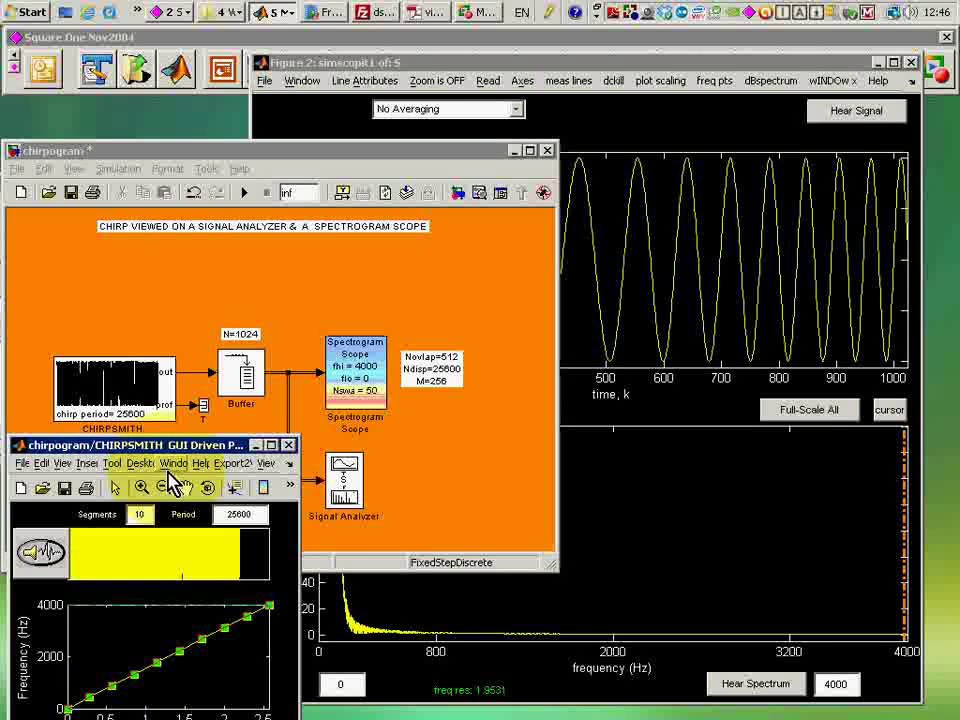
pyautogui.click(253, 150)
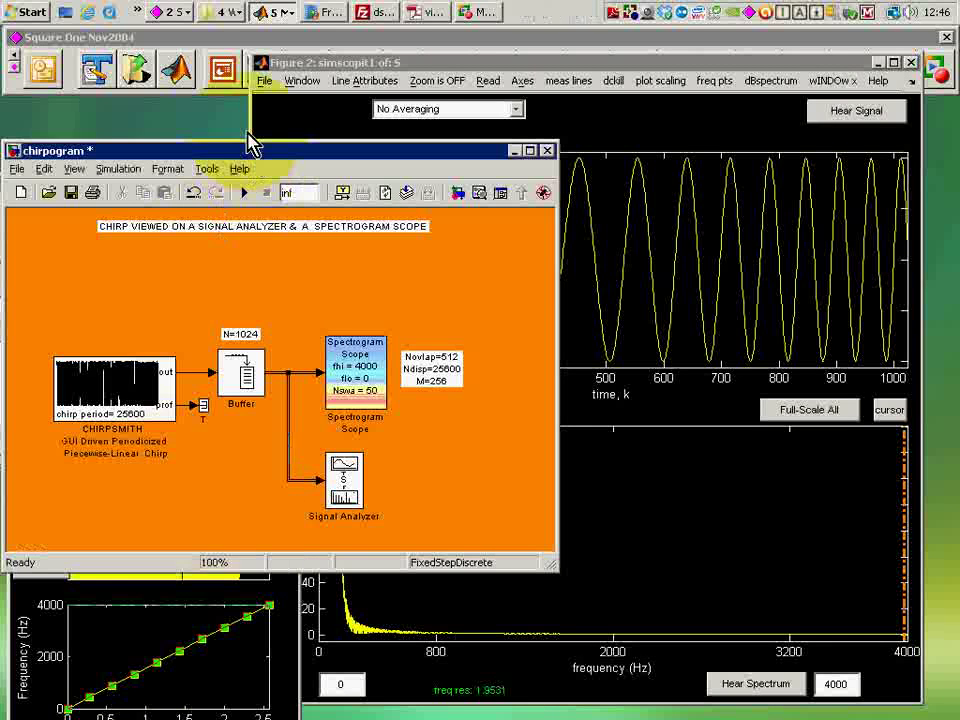
pyautogui.moveTo(253, 148); pyautogui.dragTo(249, 128)
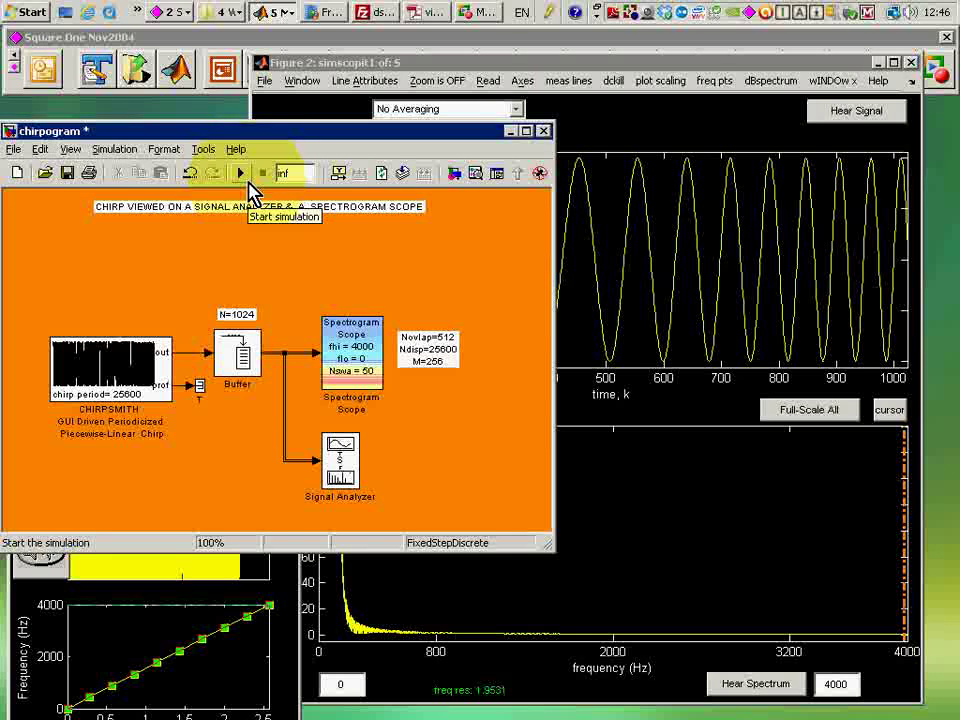
# Start the chirpogram simulation, view the scope plots, play the chirp through the speaker, then stop.
pyautogui.click(243, 177)
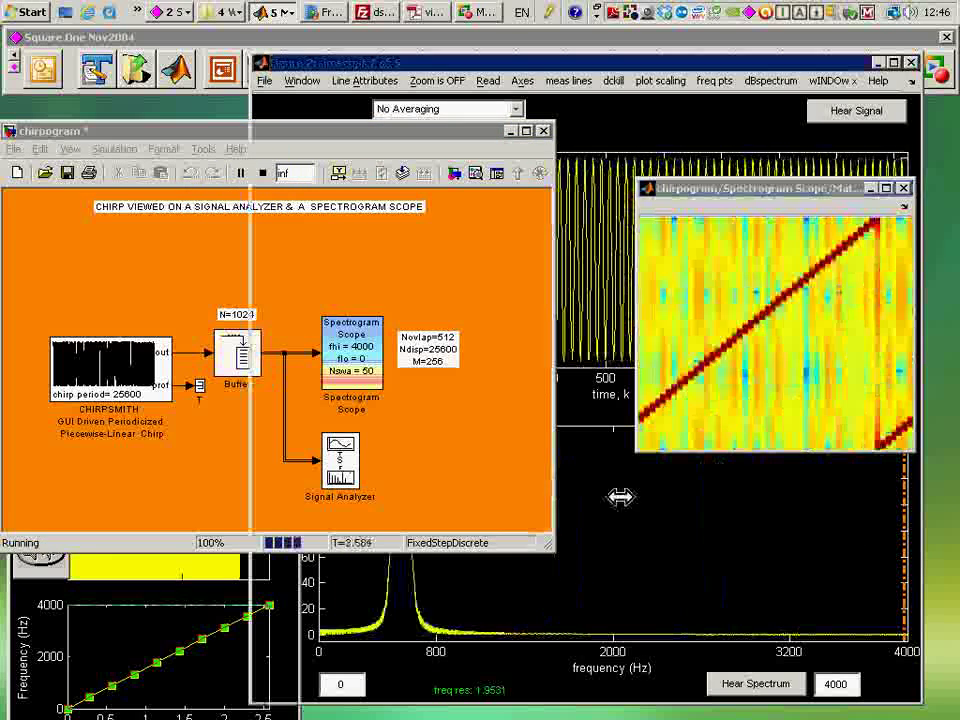
pyautogui.click(592, 374)
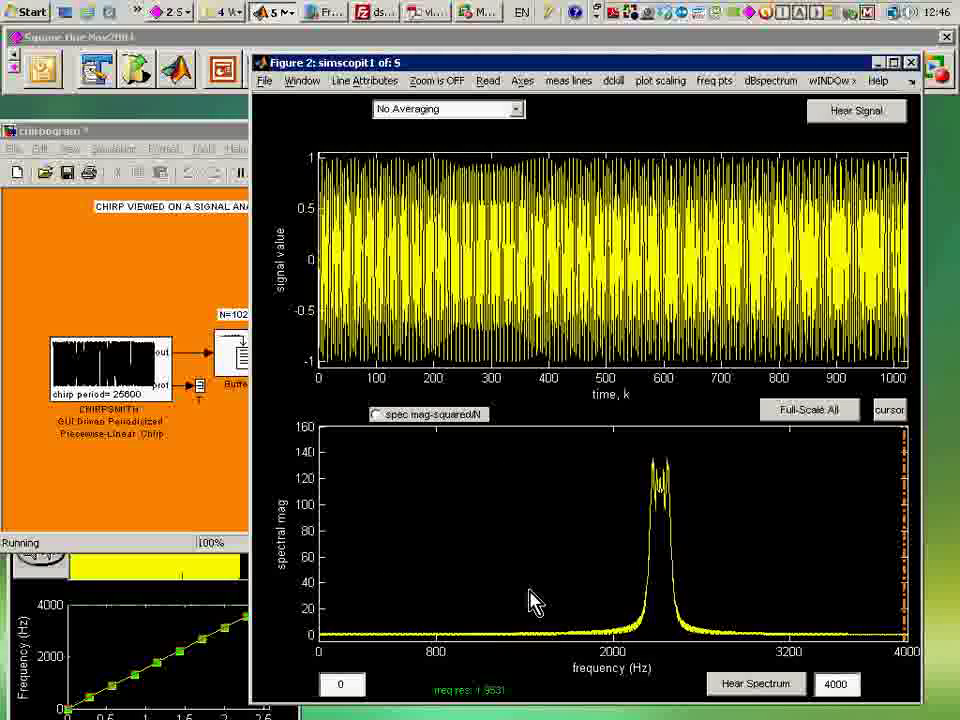
pyautogui.click(849, 118)
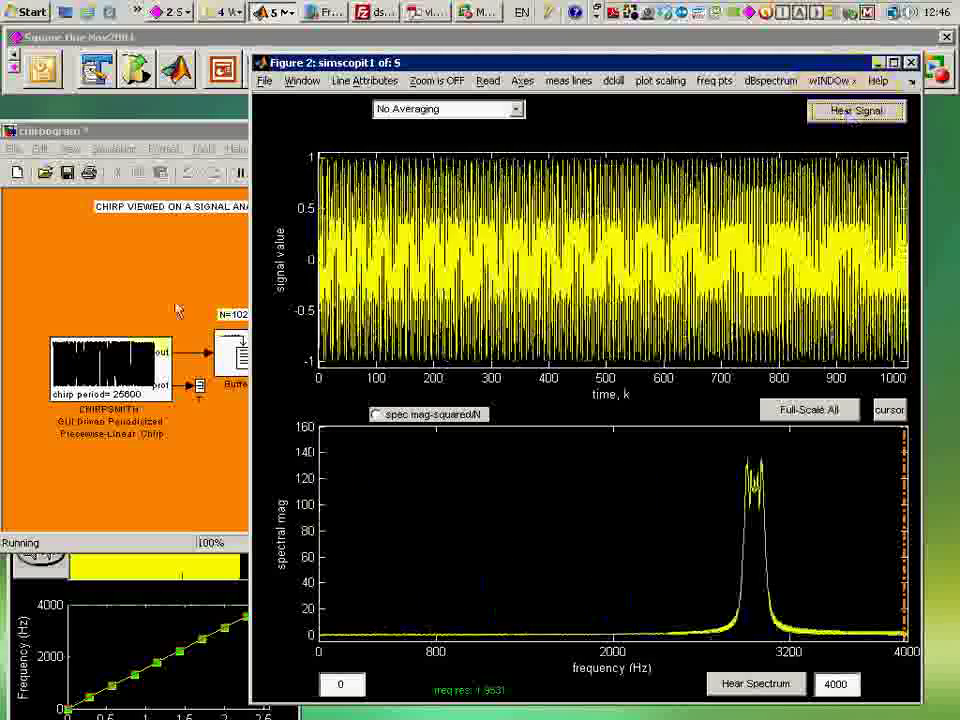
pyautogui.click(145, 276)
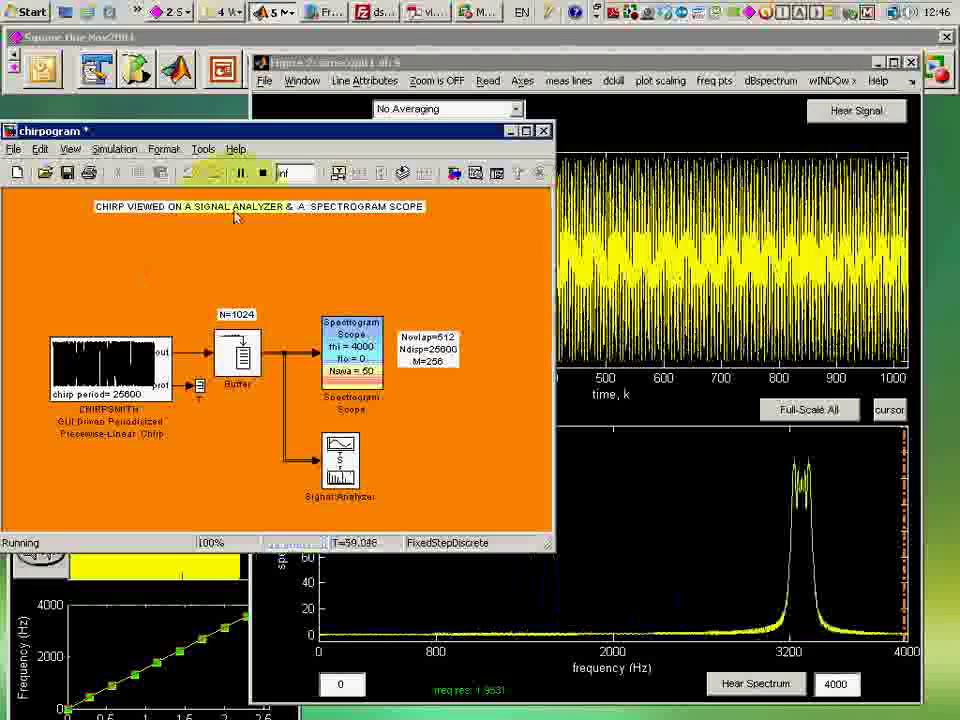
pyautogui.click(263, 172)
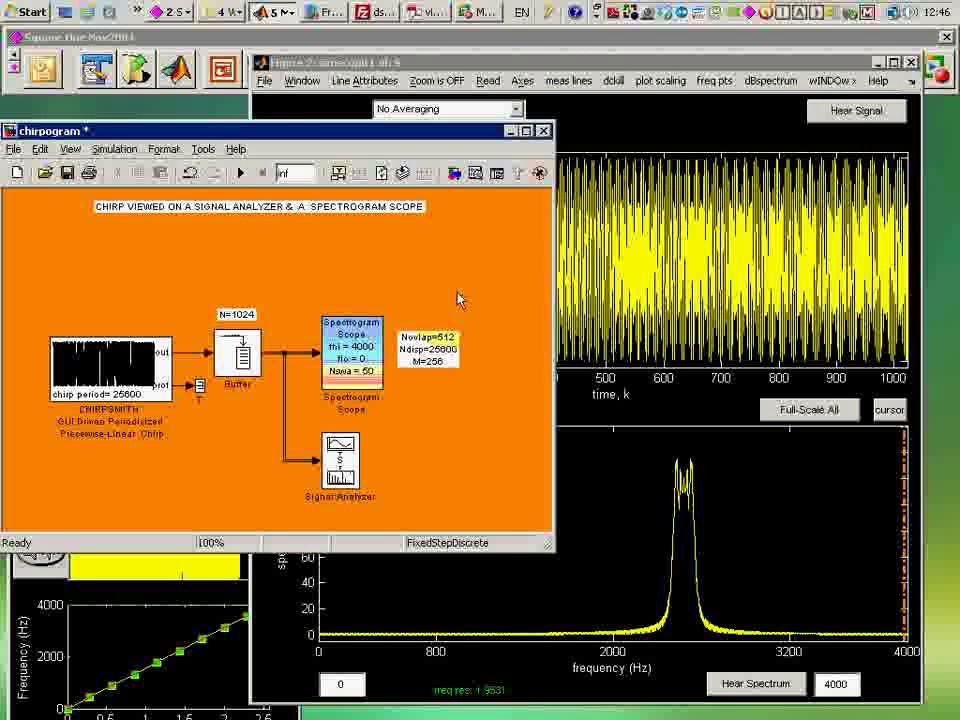
pyautogui.click(467, 67)
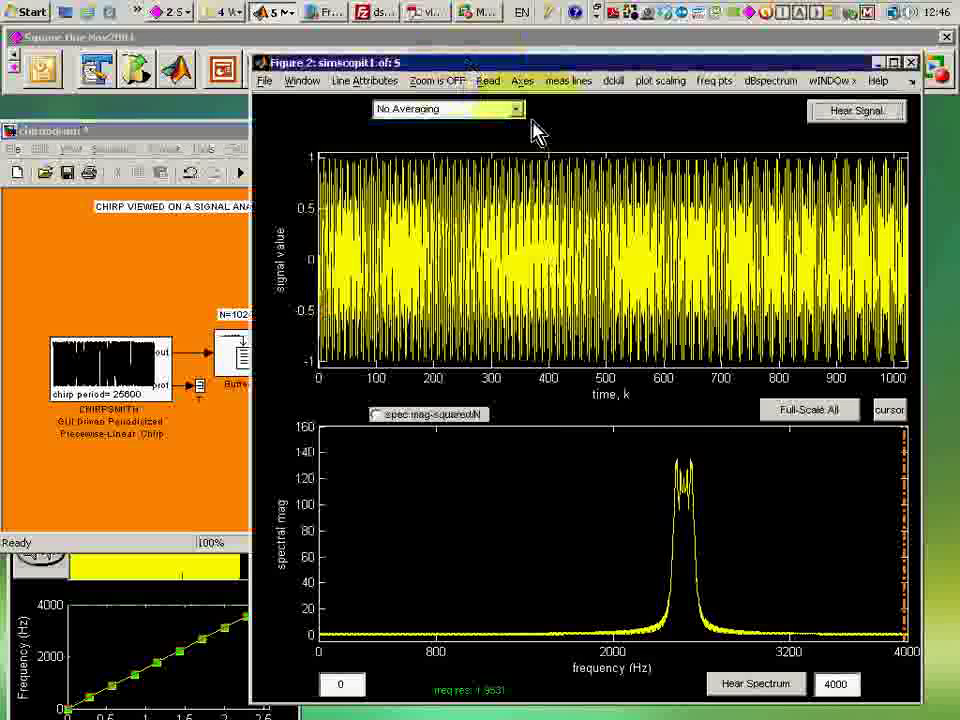
# Run speedster in the Command Window to open the DSP Speedster library.
pyautogui.click(808, 418)
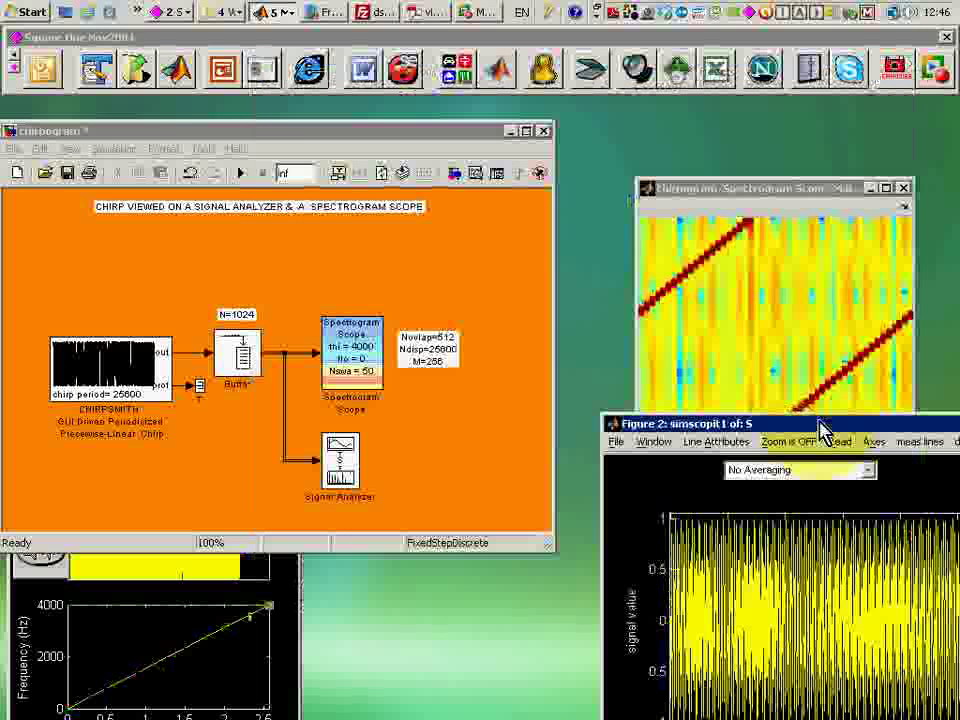
pyautogui.click(400, 132)
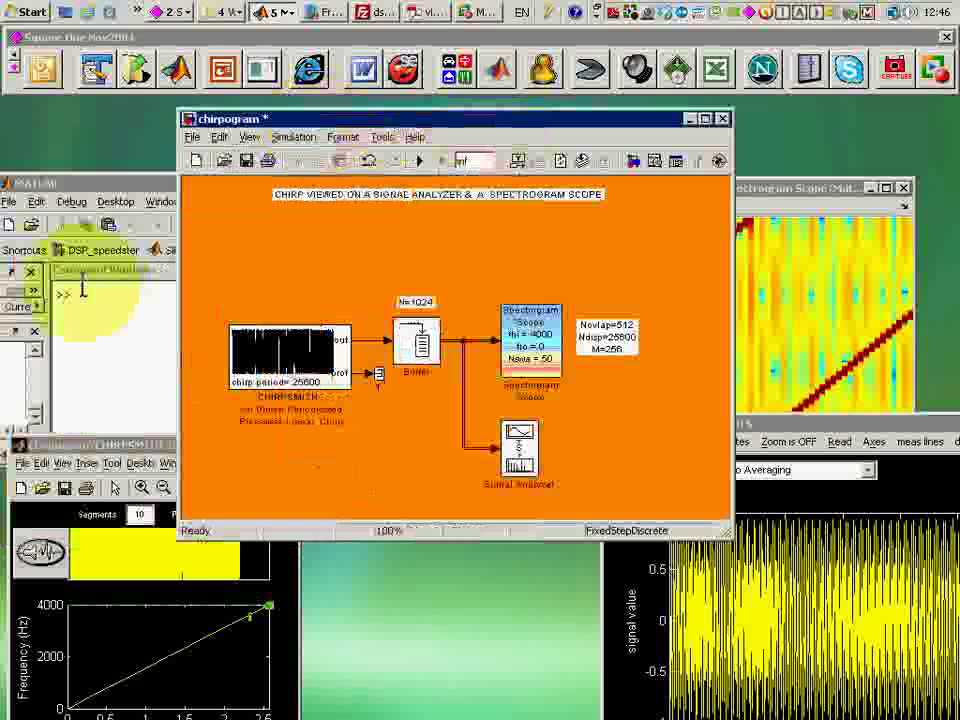
pyautogui.click(90, 293)
pyautogui.write('speedster')
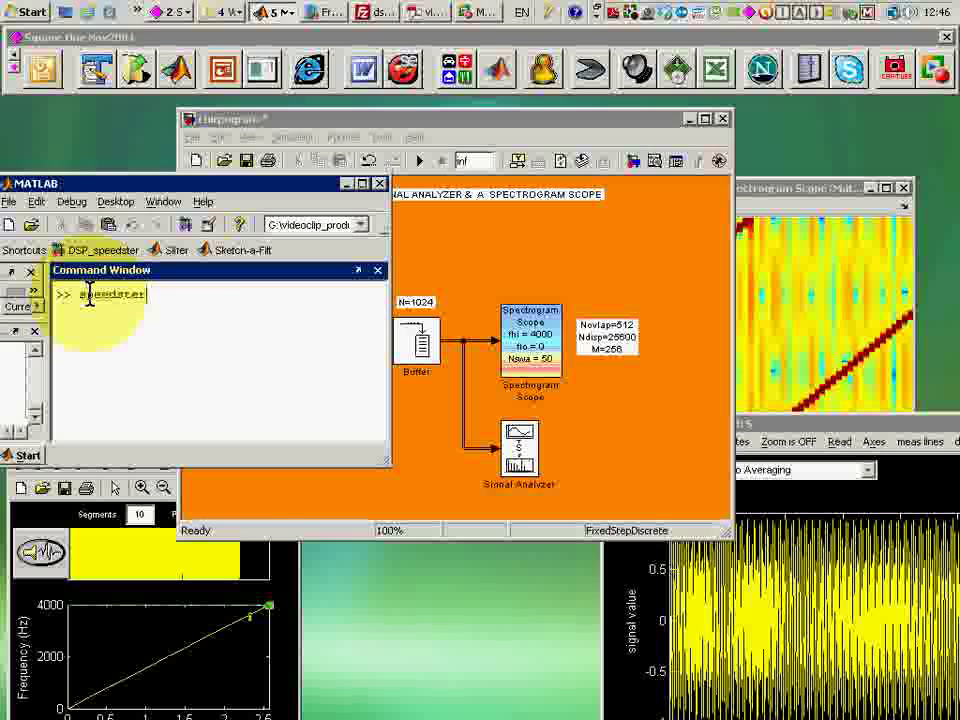
pyautogui.press('Return')
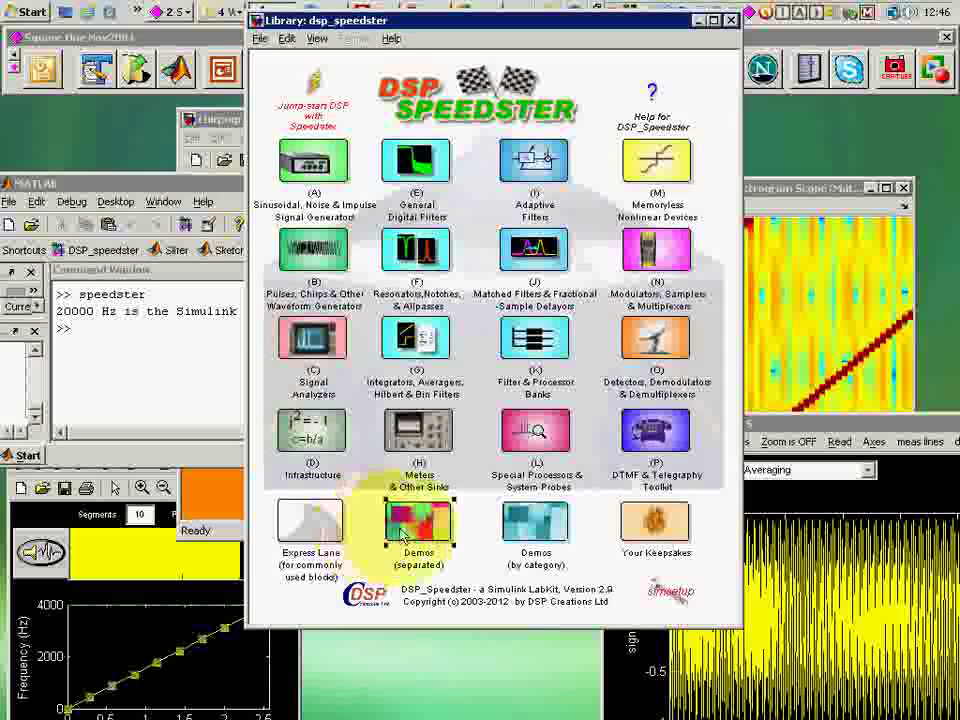
# Open the batcallmix7 bat-echolocation demo from the separated Demos library.
pyautogui.doubleClick(412, 530)
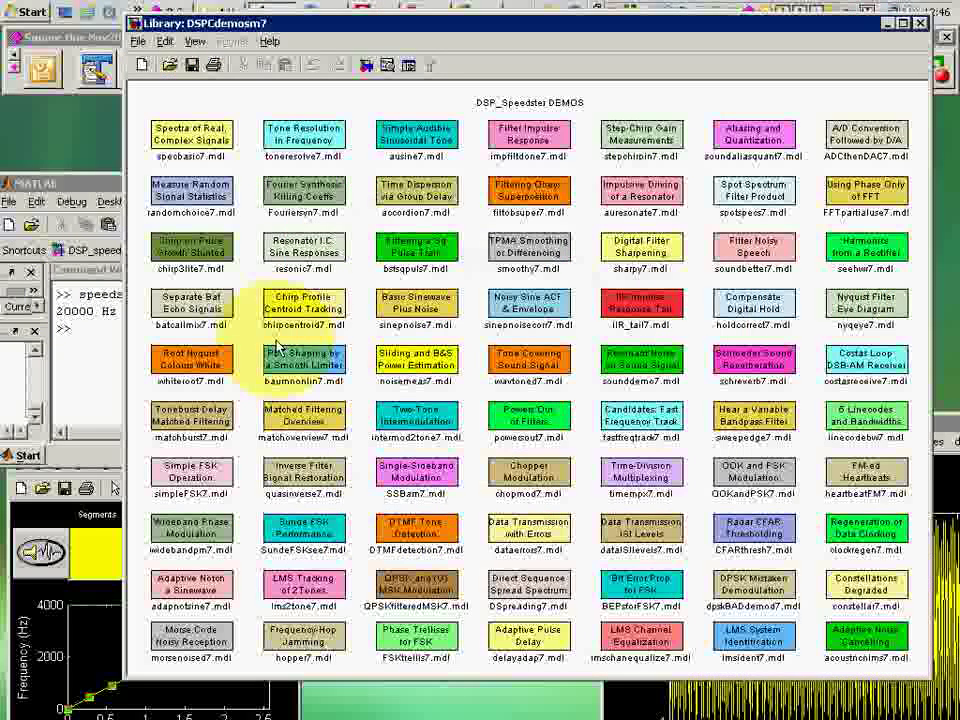
pyautogui.doubleClick(191, 302)
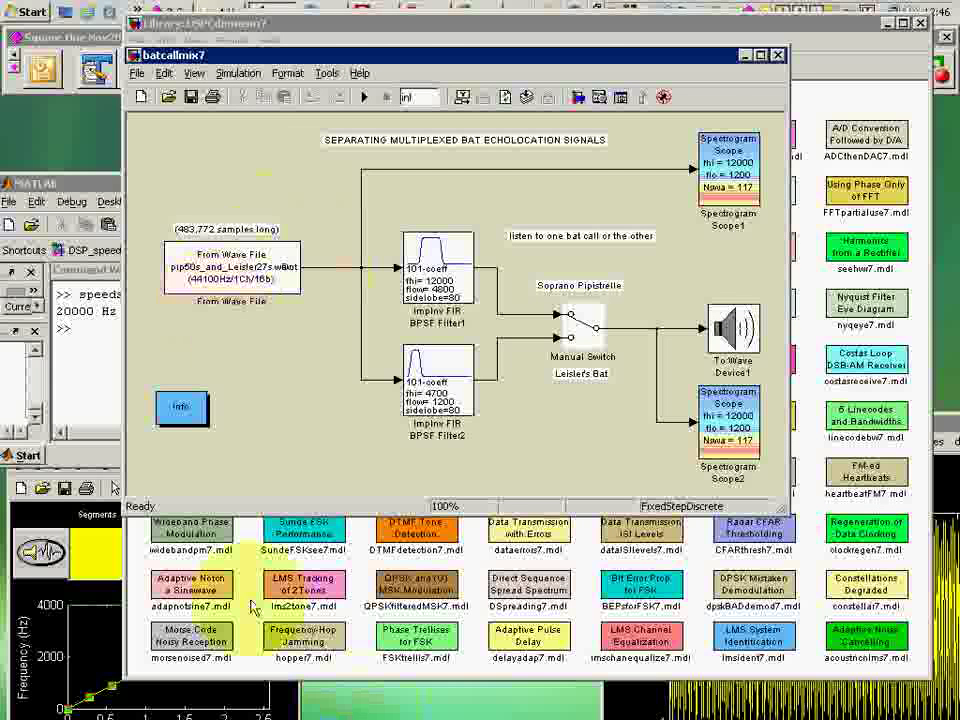
pyautogui.moveTo(305, 55); pyautogui.dragTo(595, 55)
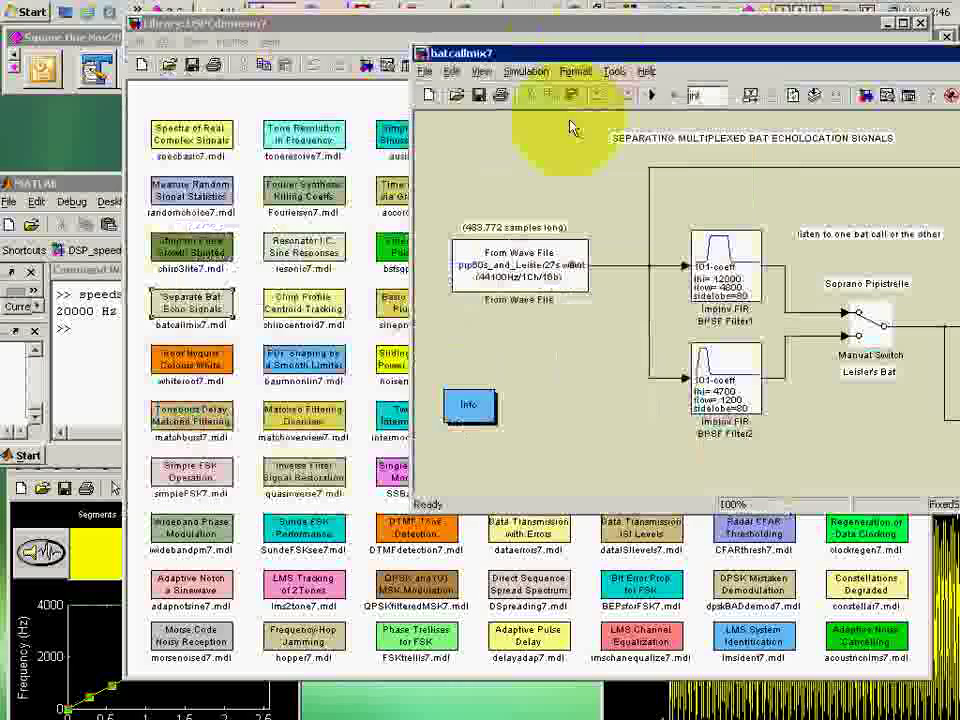
# Close the demos library, move DSP Speedster to the lower right, and raise chirpogram.
pyautogui.click(311, 46)
pyautogui.moveTo(300, 22); pyautogui.dragTo(224, 232)
pyautogui.click(844, 234)
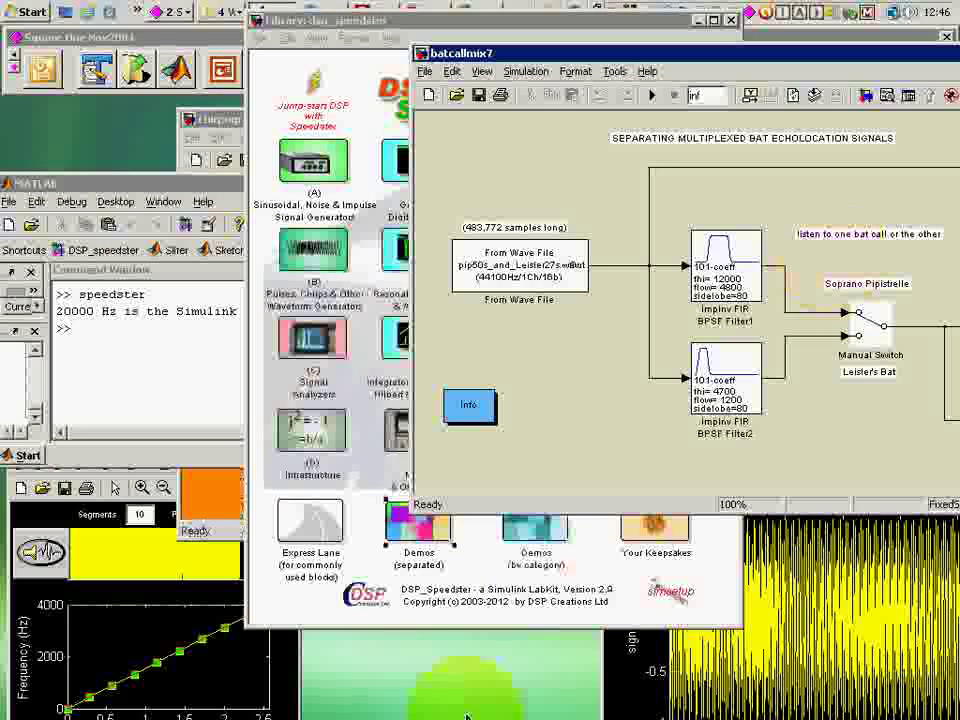
pyautogui.moveTo(343, 22); pyautogui.dragTo(633, 389)
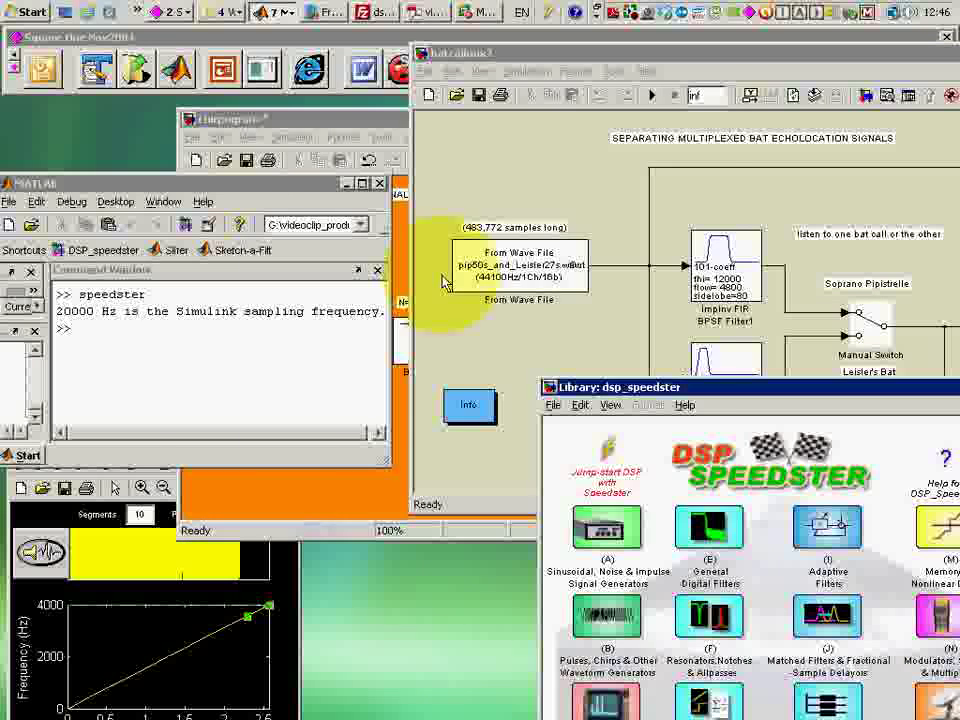
pyautogui.click(303, 123)
# Place a To Wave Device speaker block above the Spectrogram Scope, wired to the Buffer output.
pyautogui.moveTo(303, 130); pyautogui.dragTo(139, 129)
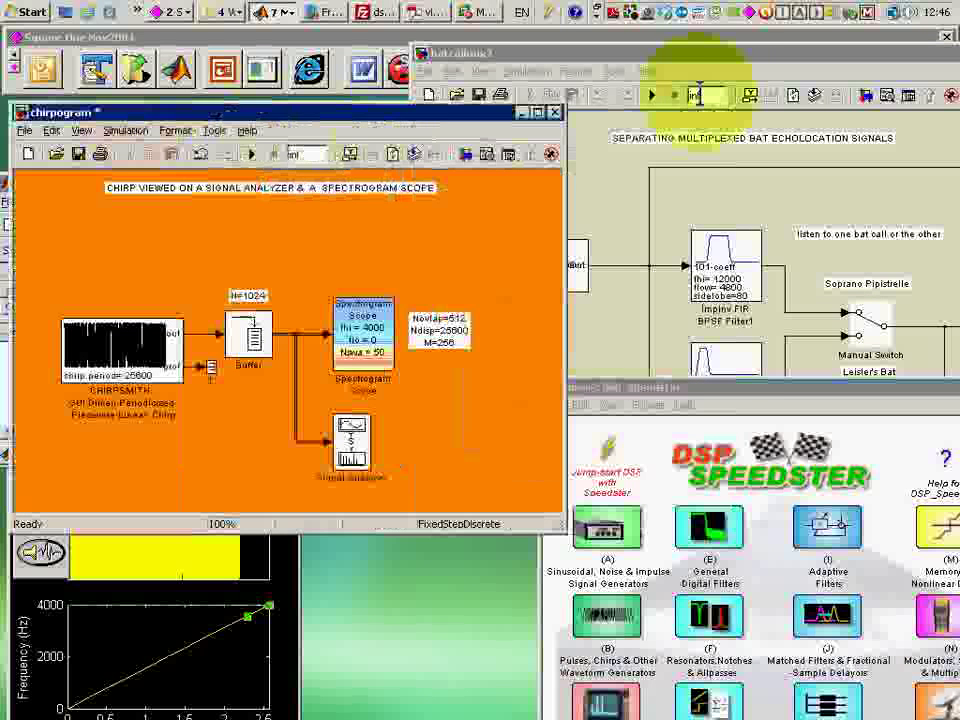
pyautogui.moveTo(707, 56); pyautogui.dragTo(645, 43)
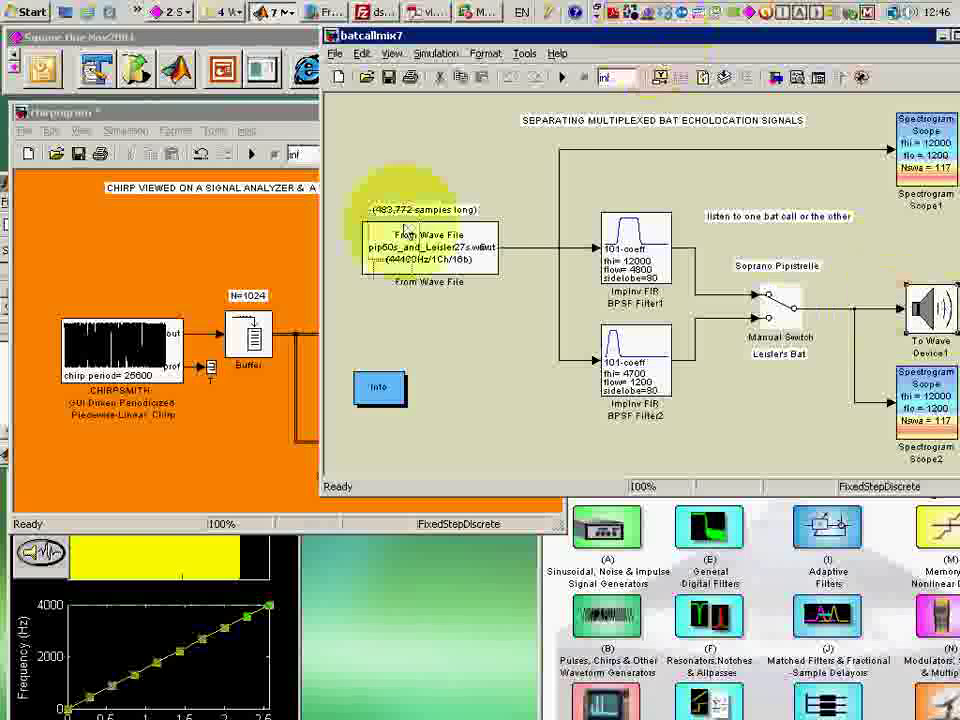
pyautogui.click(132, 170)
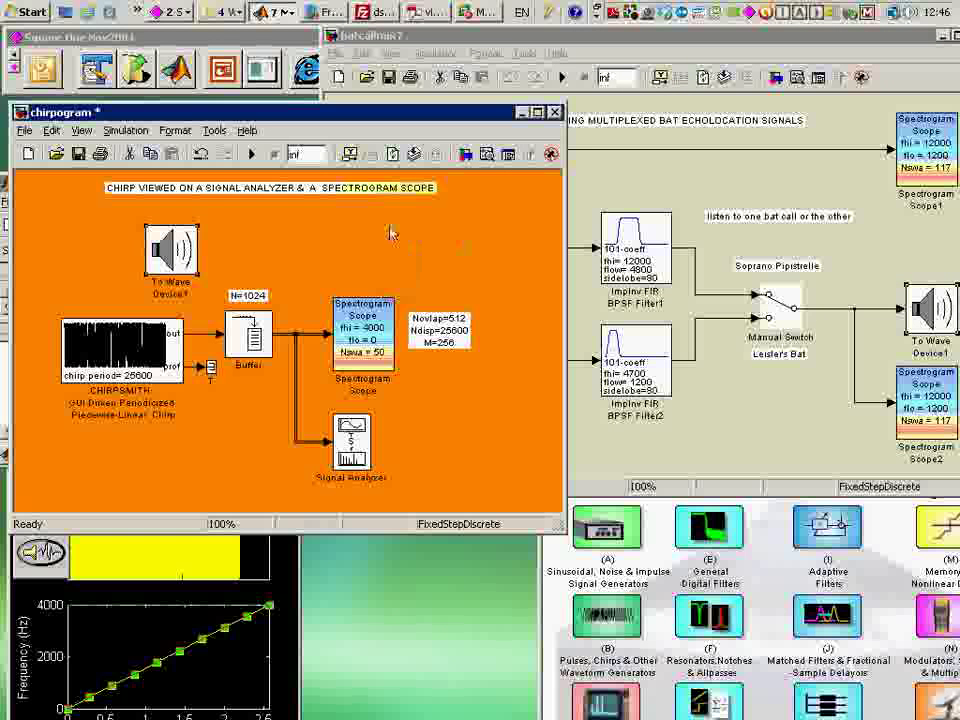
pyautogui.moveTo(385, 234); pyautogui.dragTo(387, 236)
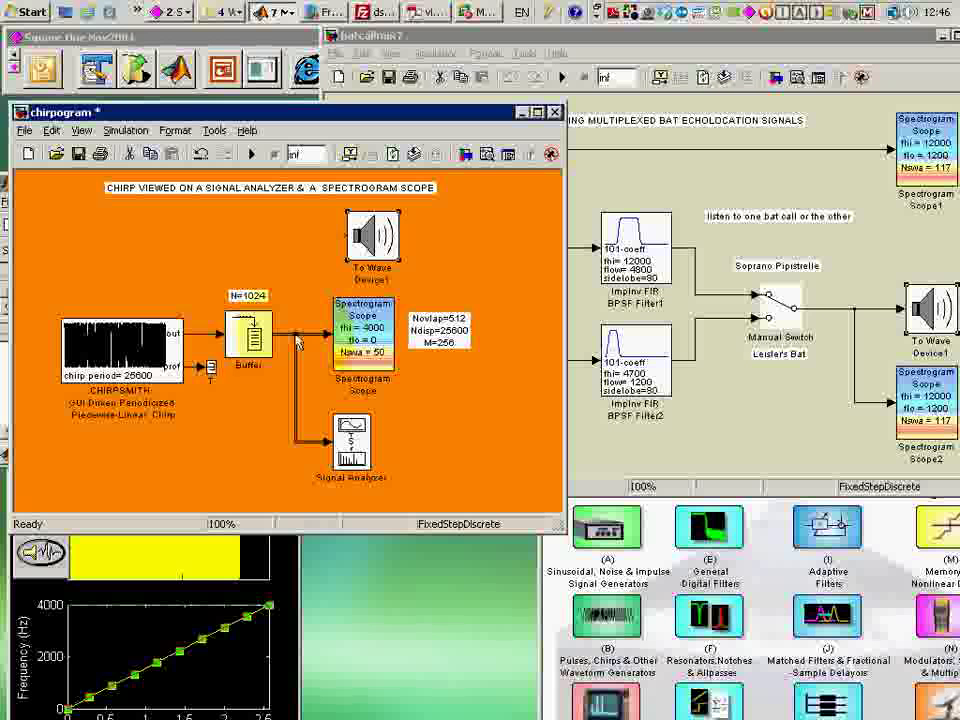
pyautogui.moveTo(297, 341); pyautogui.dragTo(299, 263)
pyautogui.moveTo(348, 236); pyautogui.dragTo(350, 236)
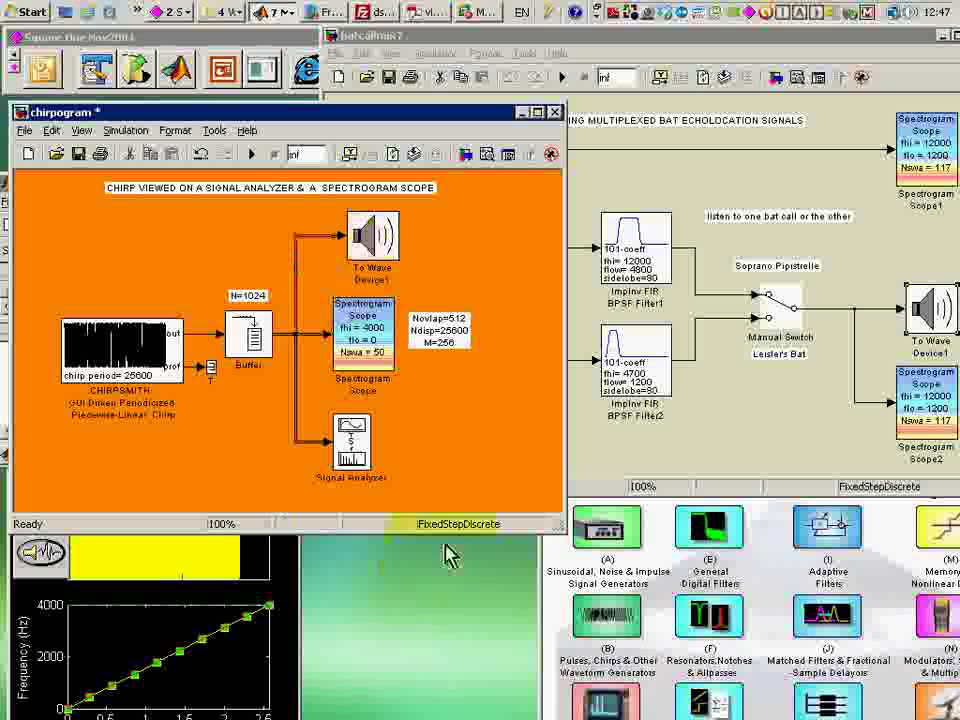
# Minimize the batcallmix7 model and move the DSP Speedster library to the top of the screen.
pyautogui.click(727, 60)
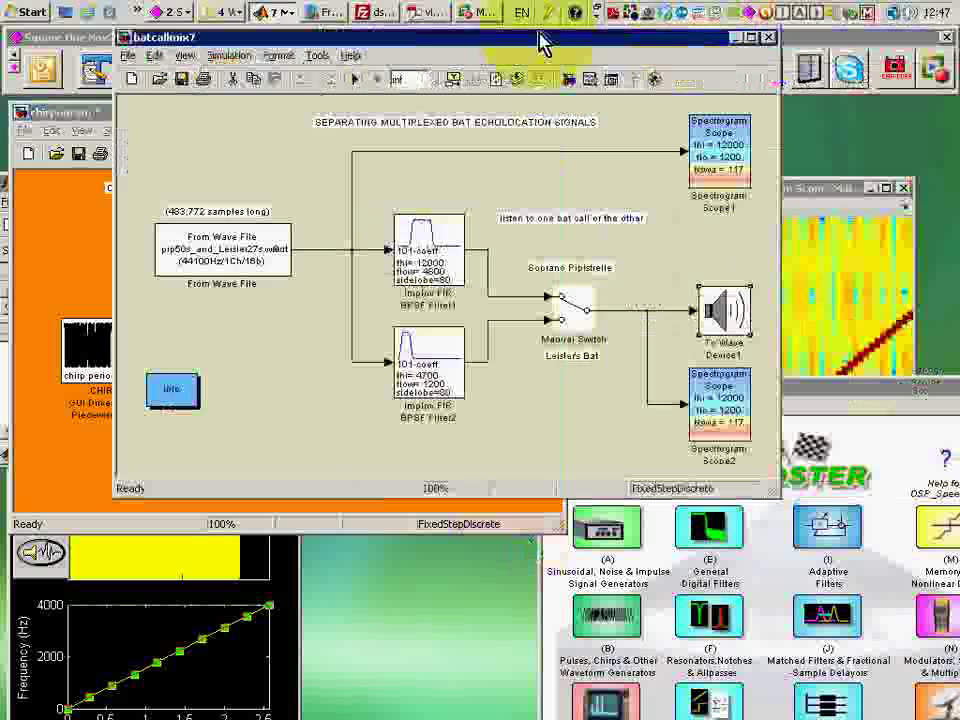
pyautogui.click(743, 36)
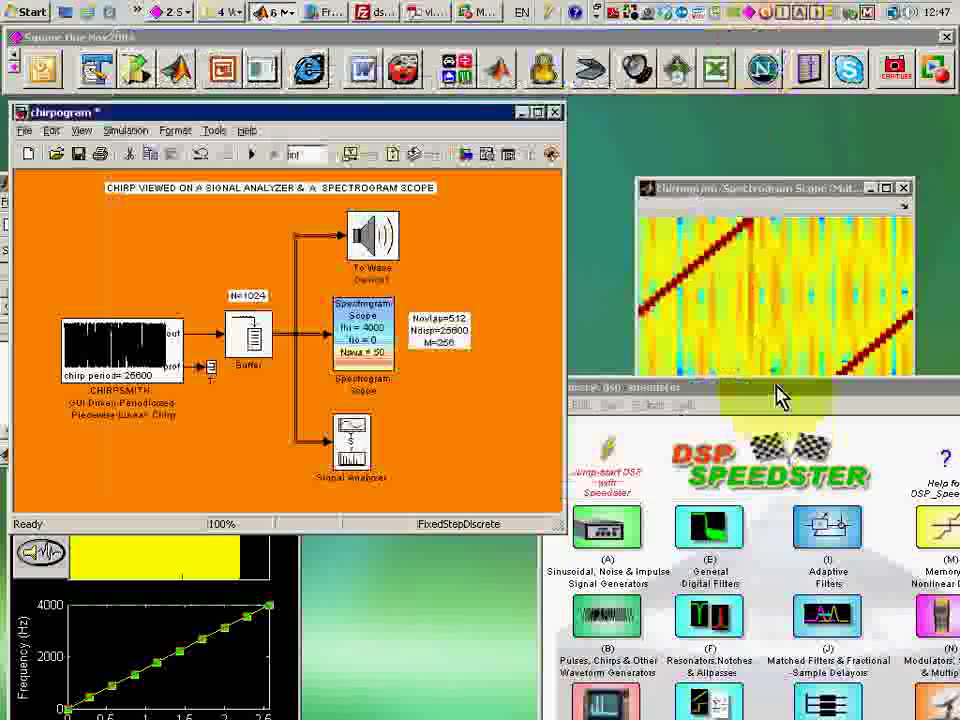
pyautogui.moveTo(782, 392); pyautogui.dragTo(626, 9)
pyautogui.click(580, 505)
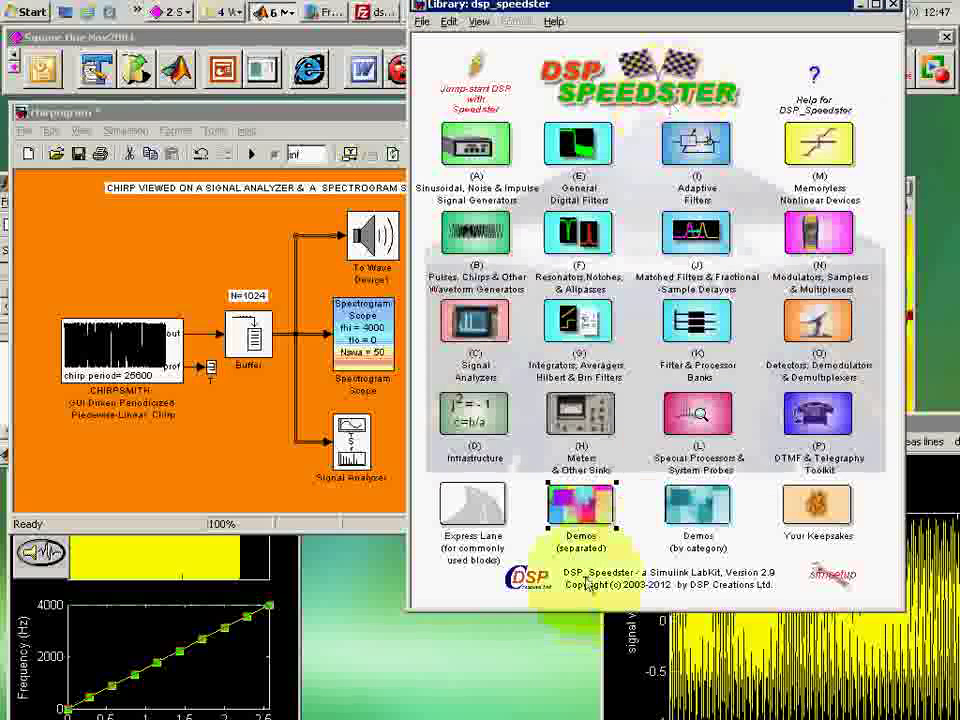
# Insert a Slider Gain from the Infrastructure library before To Wave Device, with gain set to 0.2.
pyautogui.doubleClick(475, 415)
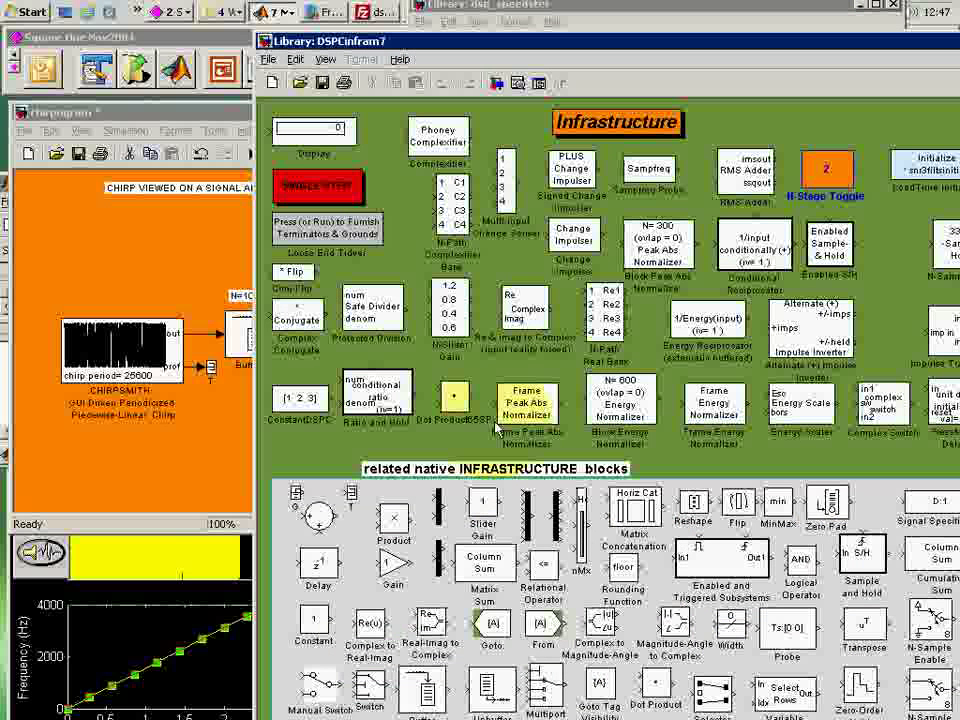
pyautogui.moveTo(482, 500); pyautogui.dragTo(180, 258)
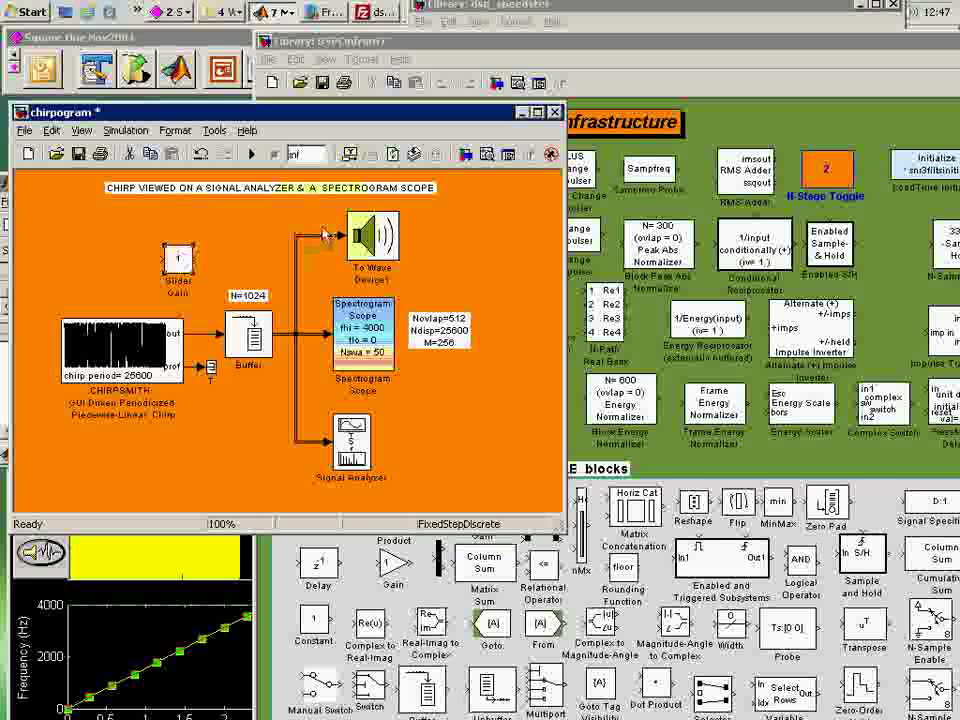
pyautogui.doubleClick(178, 258)
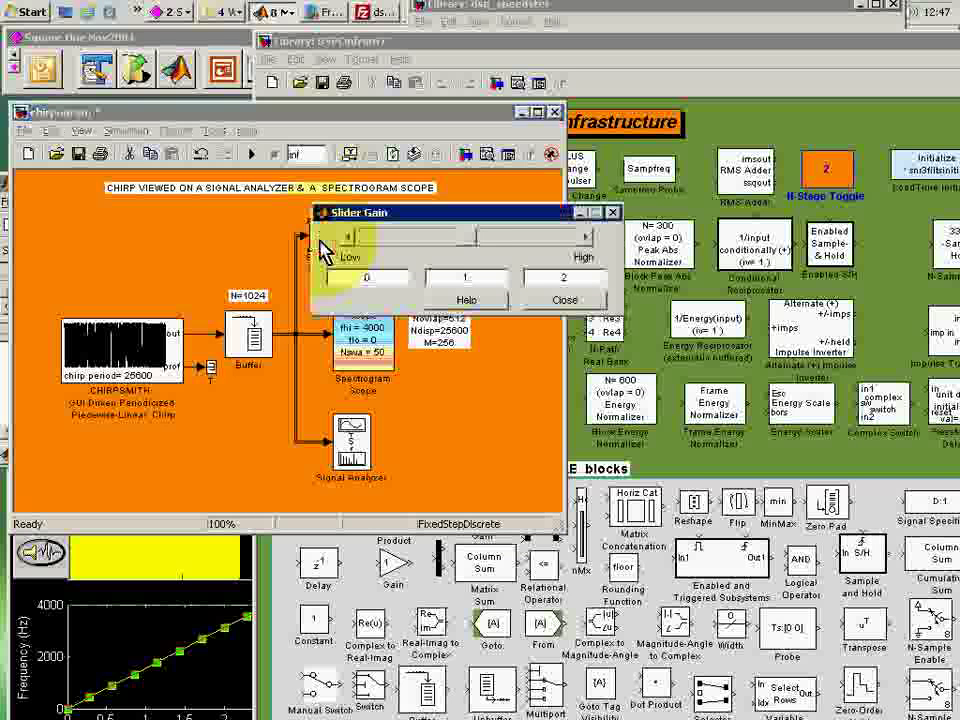
pyautogui.doubleClick(462, 277)
pyautogui.write('0.2')
pyautogui.press('Return')
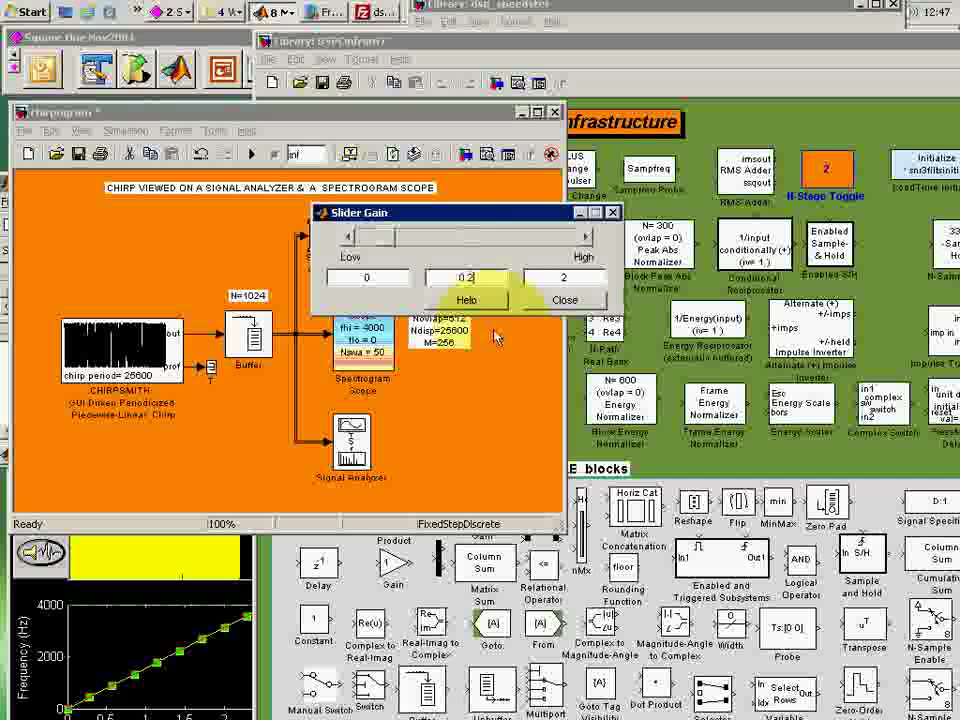
pyautogui.click(611, 212)
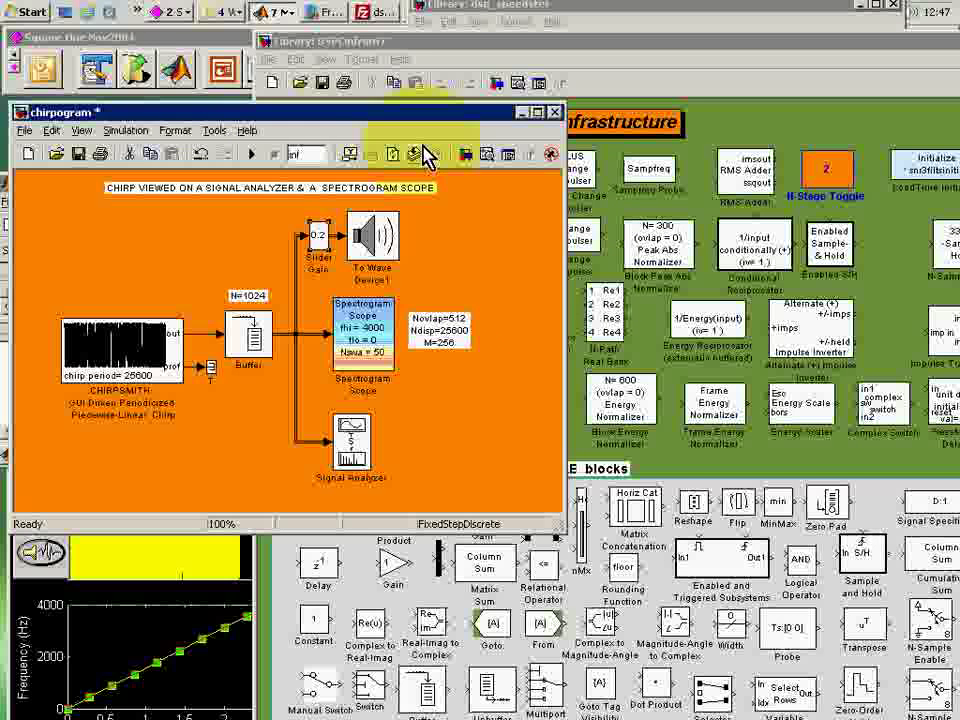
# Close the Infrastructure and DSP Speedster library windows.
pyautogui.click(263, 41)
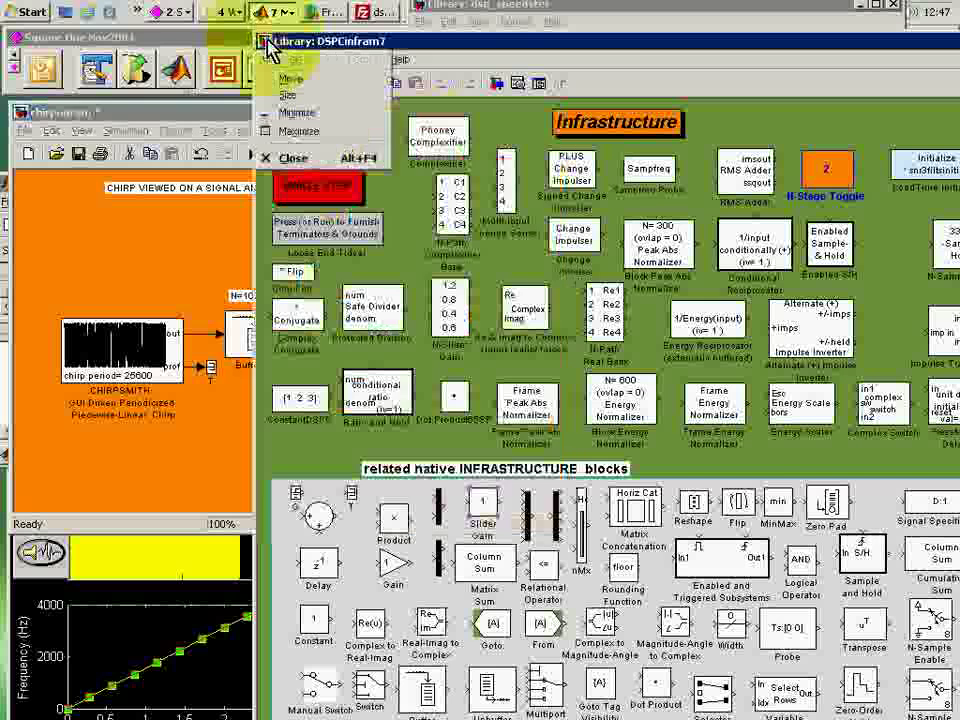
pyautogui.click(306, 160)
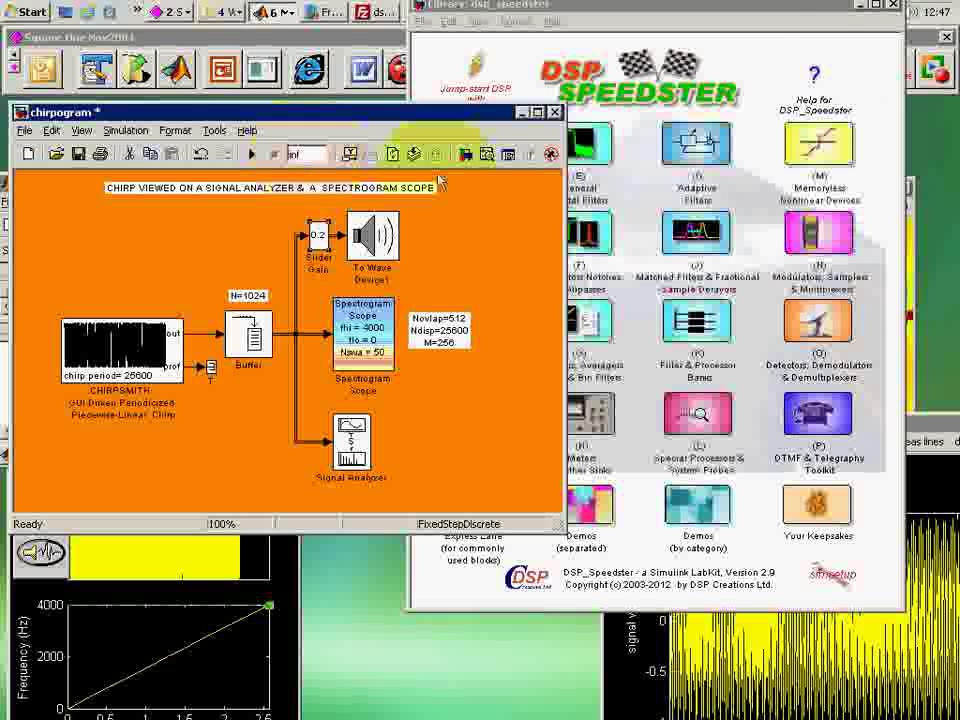
pyautogui.click(895, 6)
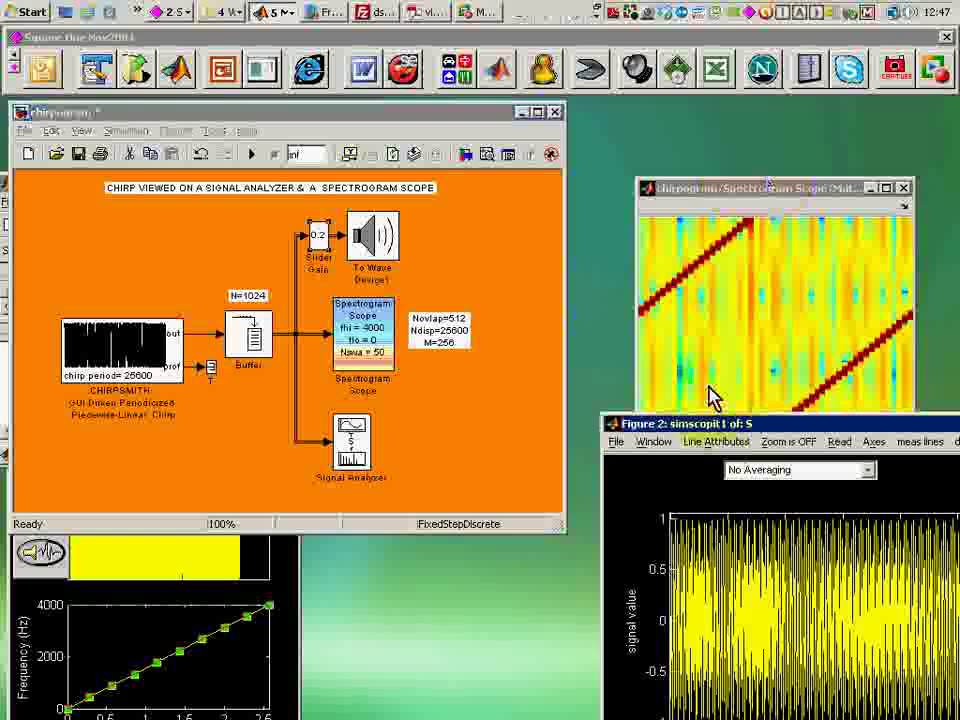
# Start the chirpogram simulation and position the signal analyzer figure beside the Spectrogram Scope.
pyautogui.moveTo(740, 424); pyautogui.dragTo(577, 24)
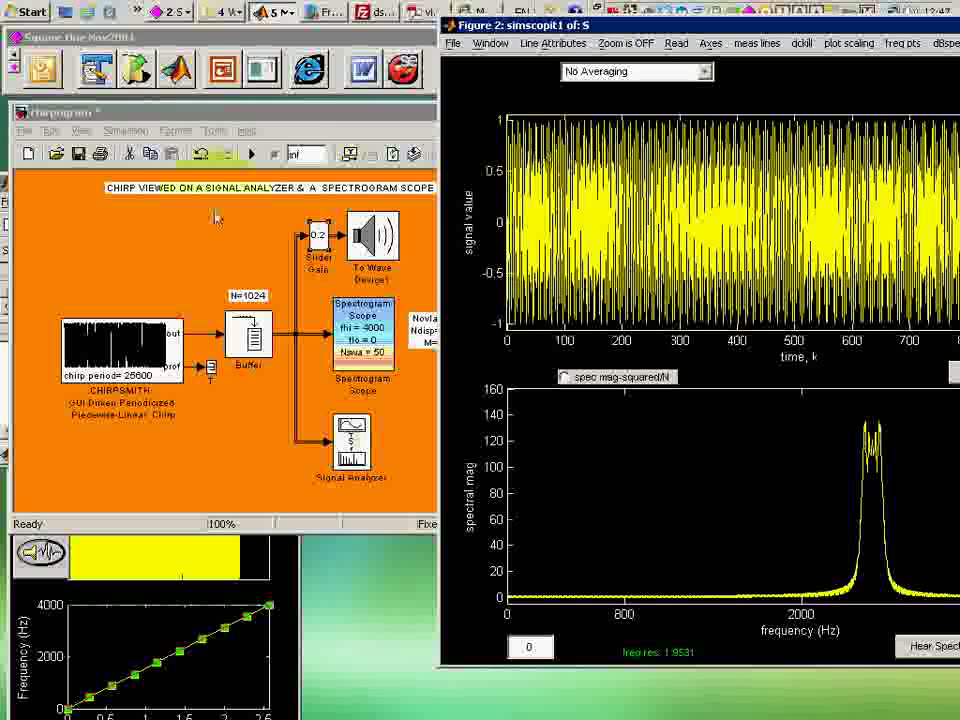
pyautogui.click(251, 154)
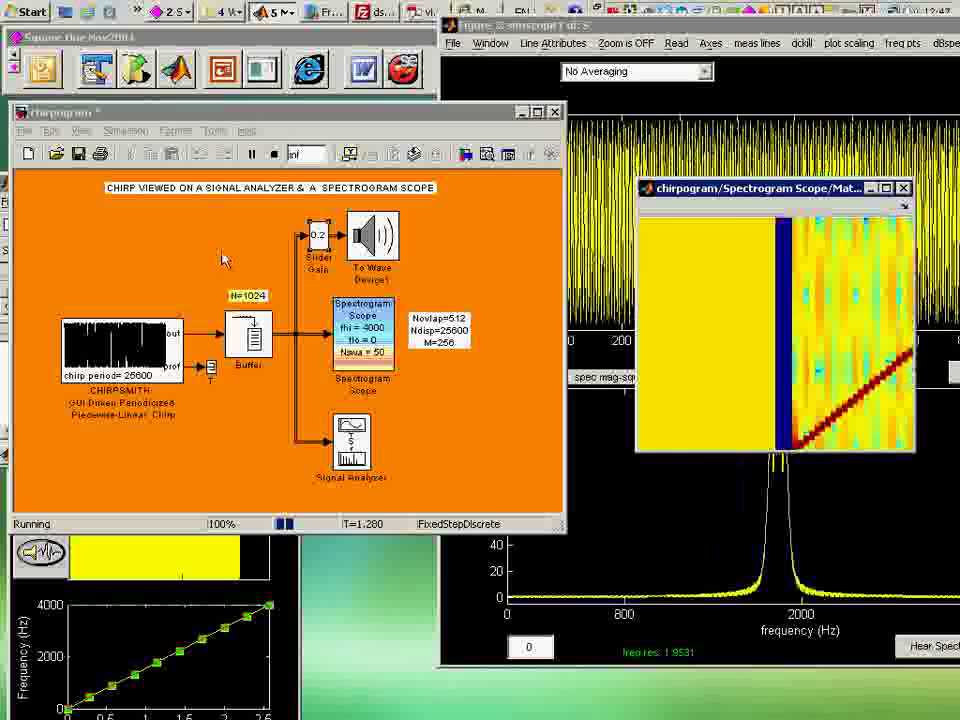
pyautogui.click(755, 30)
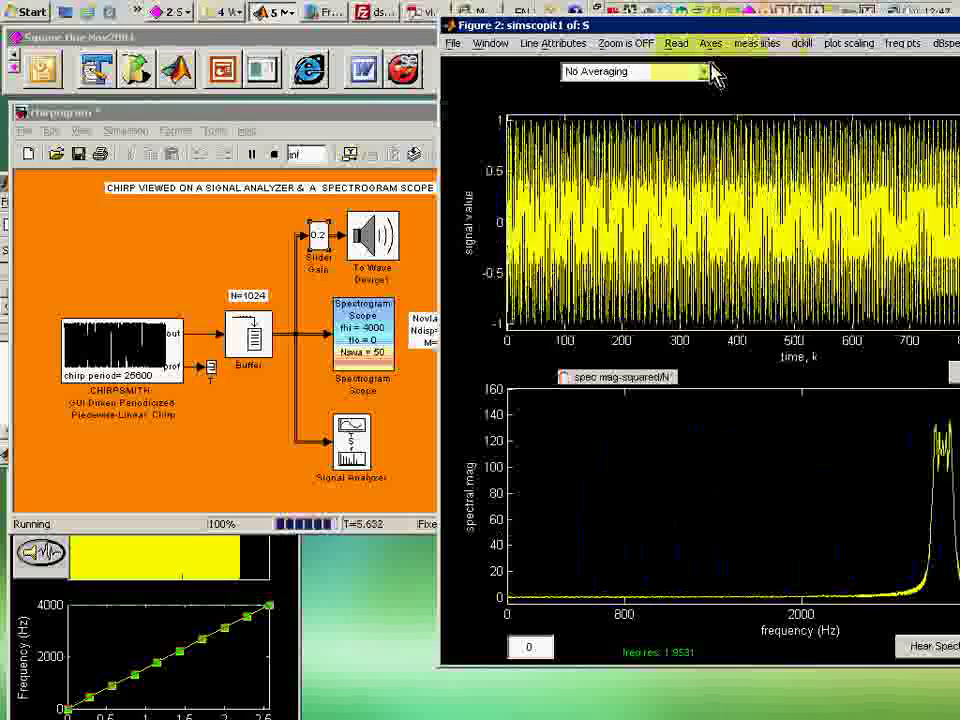
pyautogui.moveTo(634, 26); pyautogui.dragTo(799, 453)
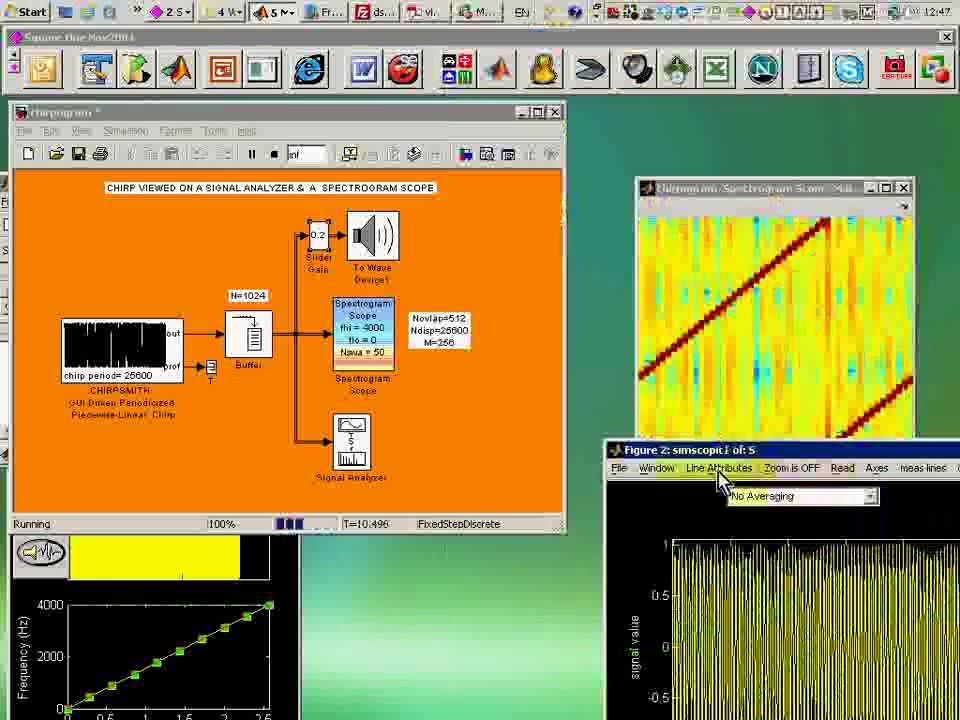
pyautogui.moveTo(697, 450); pyautogui.dragTo(690, 508)
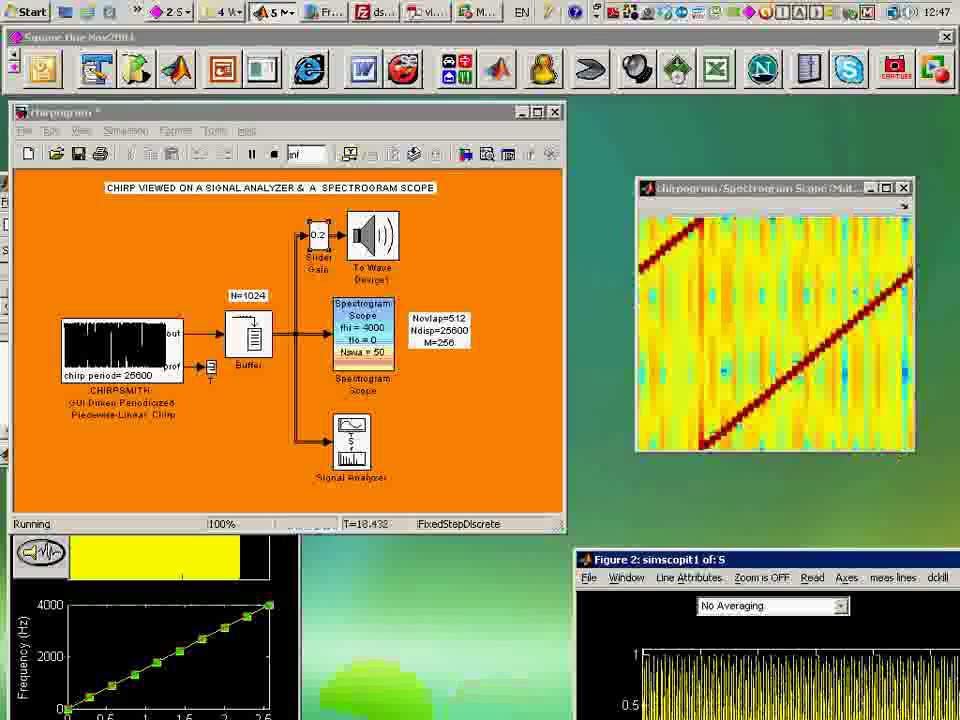
# Lower the mid-period CHIRPSMITH breakpoints to about 2100 Hz so the chirp plateaus before 4000 Hz.
pyautogui.moveTo(135, 675)
pyautogui.mouseDown()
pyautogui.moveTo(121, 657)
pyautogui.moveTo(160, 673)
pyautogui.mouseUp()
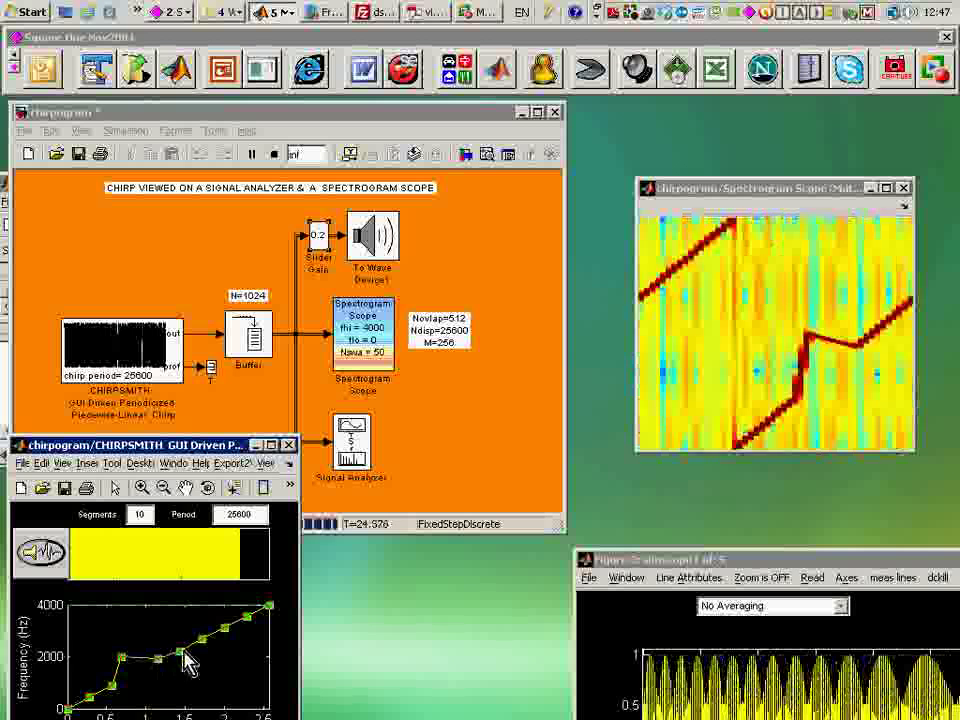
pyautogui.moveTo(136, 450); pyautogui.dragTo(139, 398)
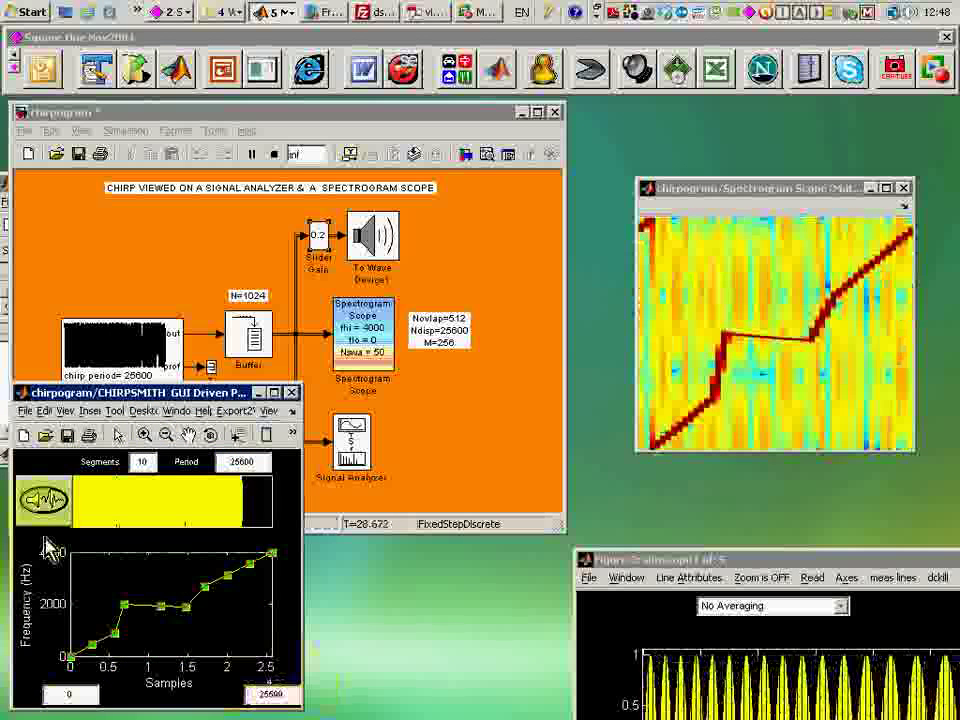
pyautogui.moveTo(205, 590); pyautogui.dragTo(203, 603)
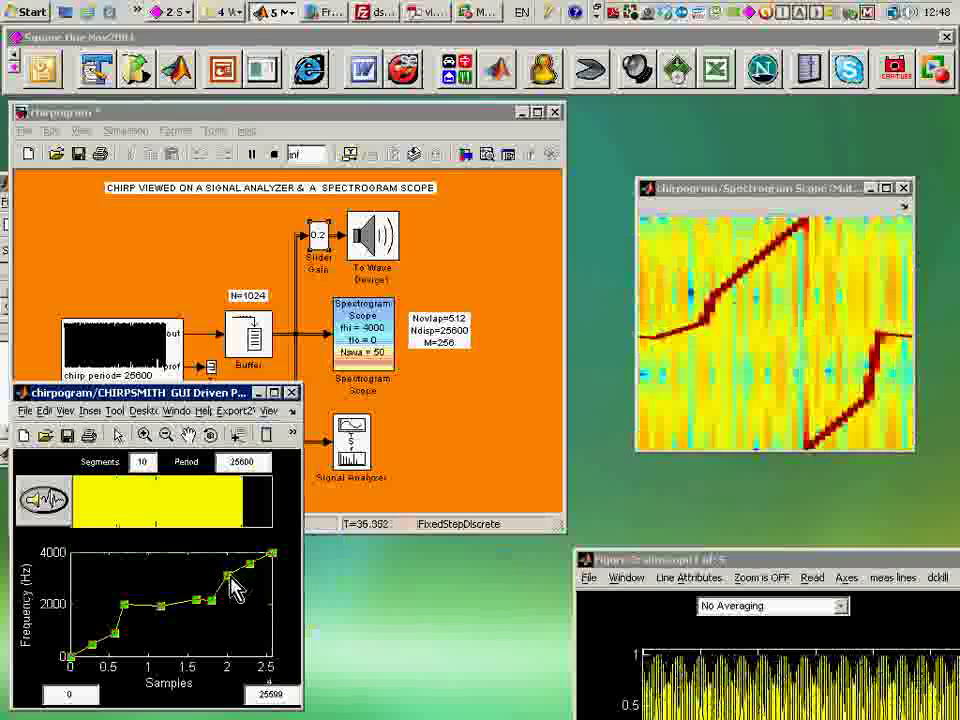
pyautogui.moveTo(230, 577); pyautogui.dragTo(233, 601)
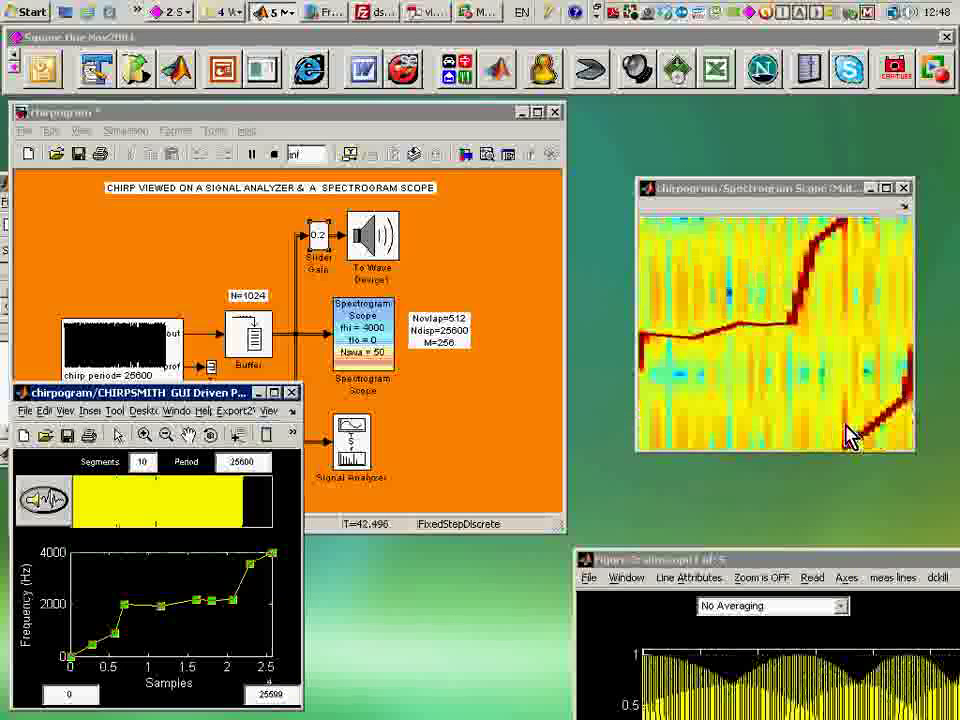
pyautogui.moveTo(789, 566); pyautogui.dragTo(617, 48)
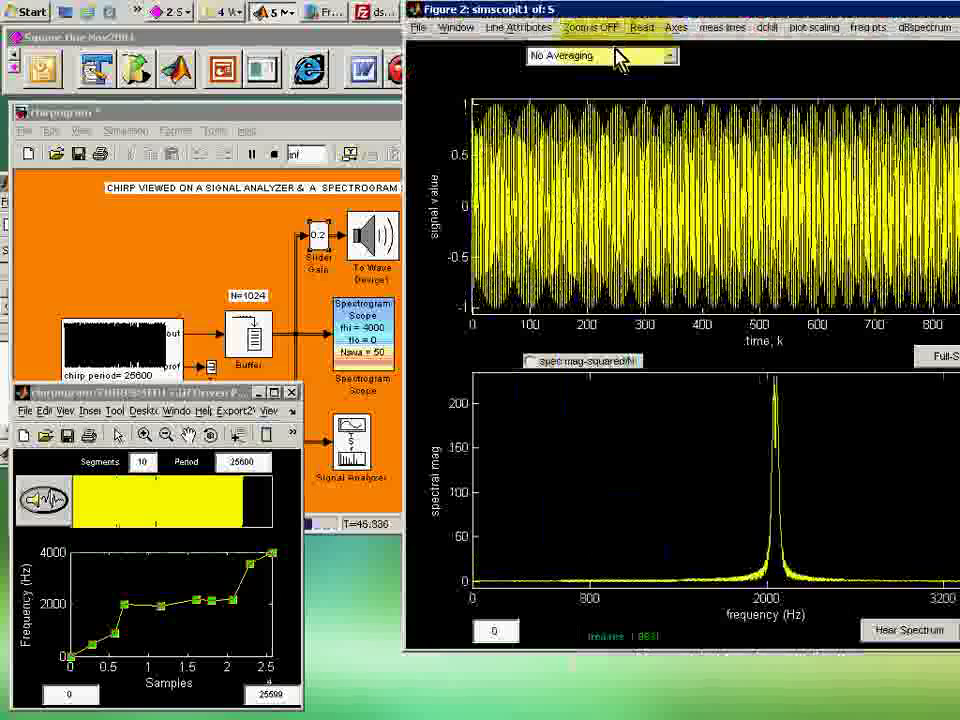
pyautogui.moveTo(797, 673); pyautogui.dragTo(800, 655)
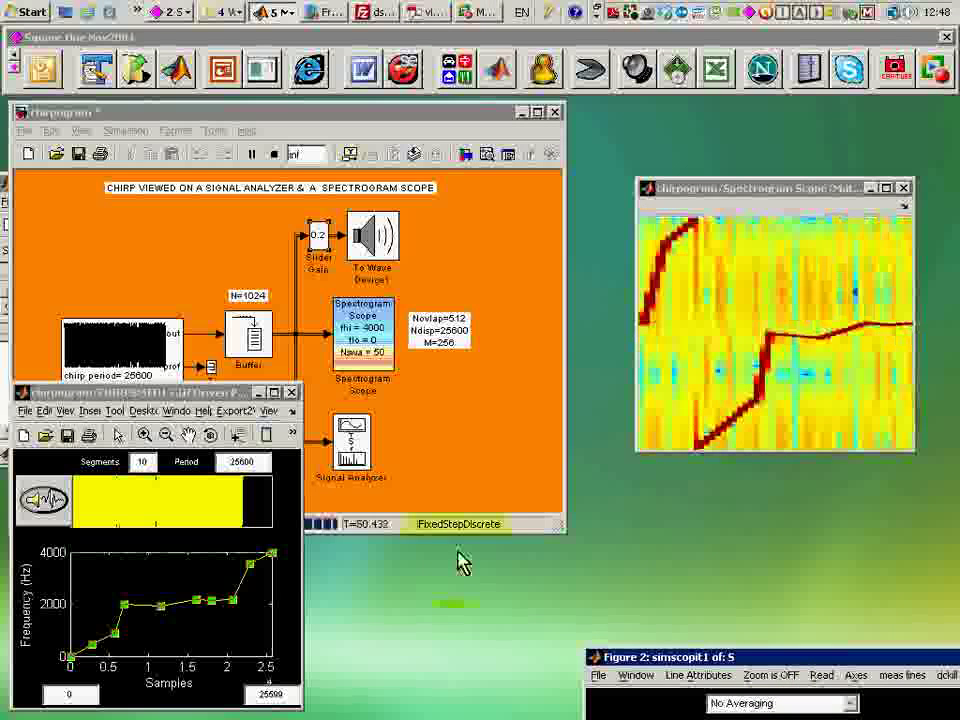
# Raise the 0.9 breakpoint to about 3700 Hz and drop the 1.6 and 2.2 breakpoints to about 500 Hz.
pyautogui.moveTo(122, 605); pyautogui.dragTo(140, 563)
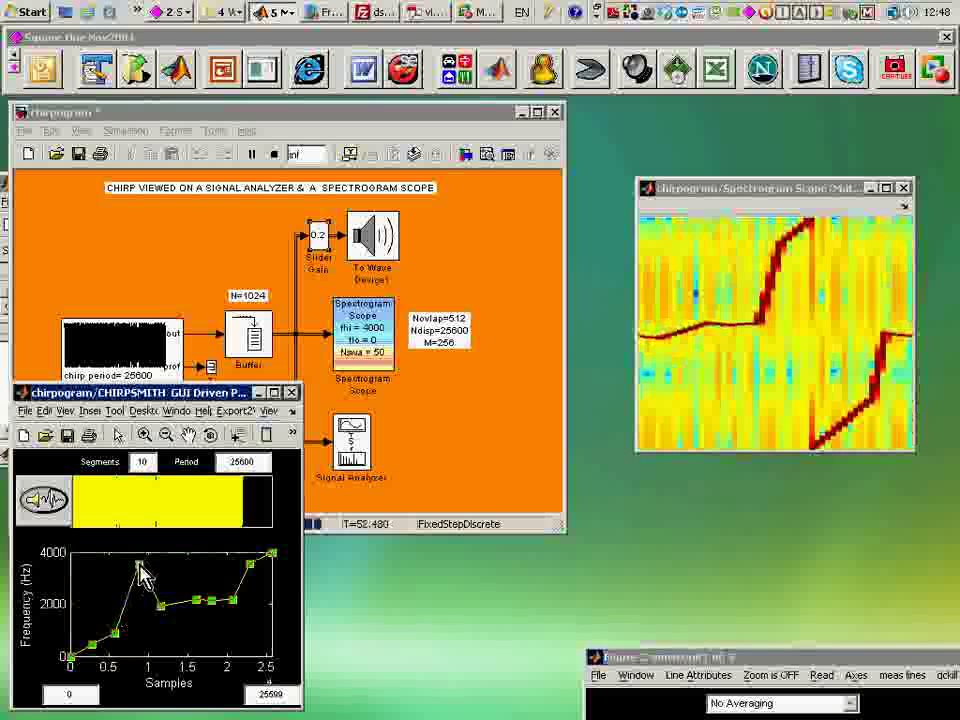
pyautogui.moveTo(197, 603); pyautogui.dragTo(199, 646)
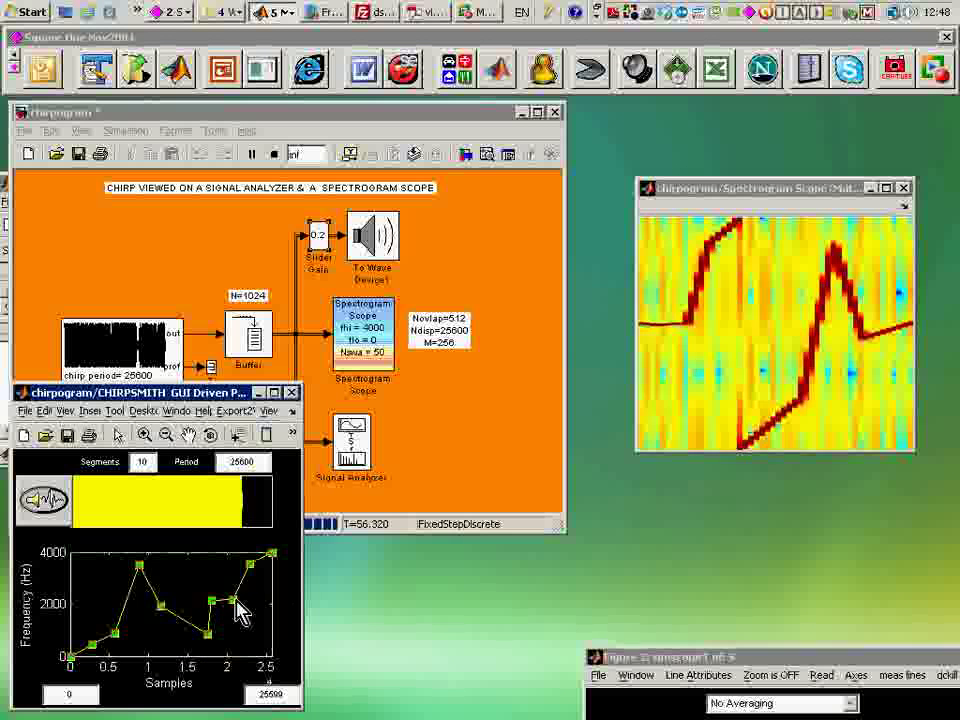
pyautogui.moveTo(234, 601); pyautogui.dragTo(246, 639)
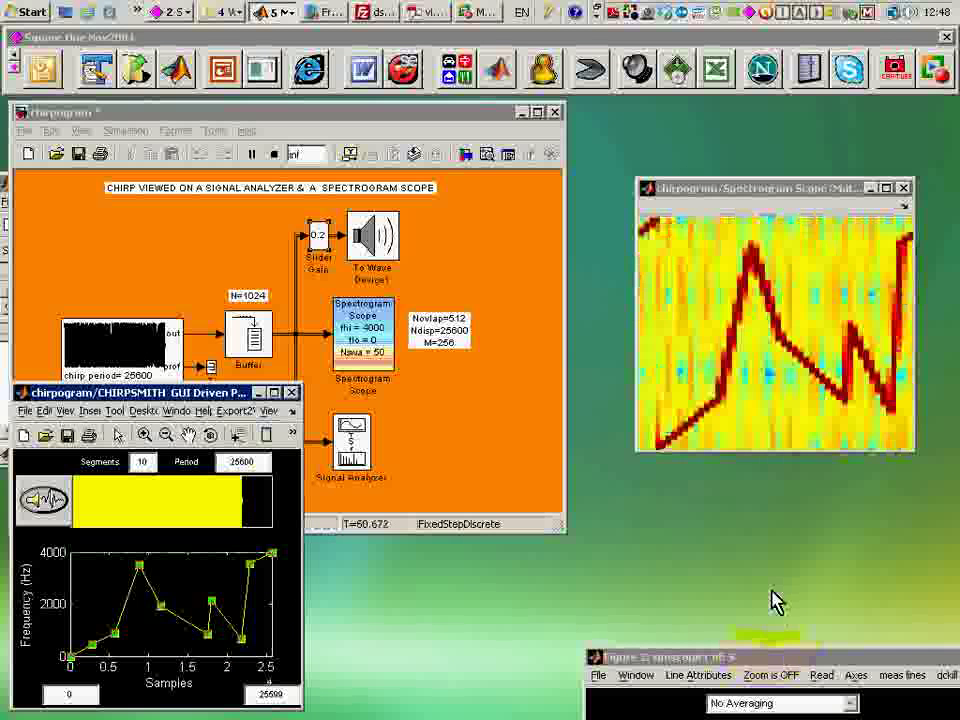
pyautogui.click(777, 660)
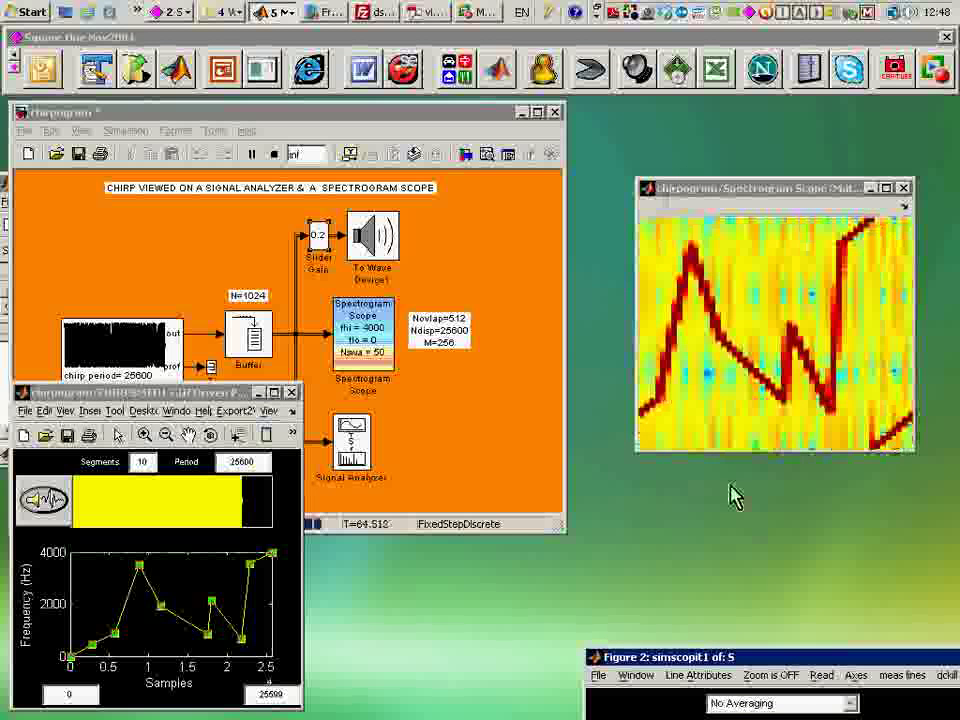
pyautogui.moveTo(735, 497); pyautogui.dragTo(740, 497)
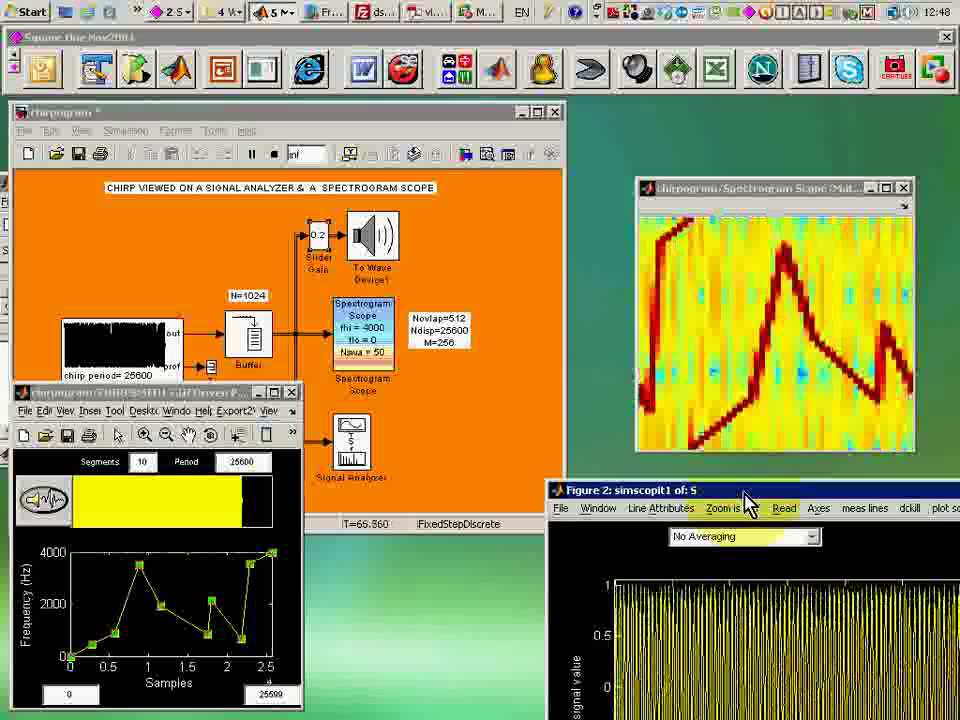